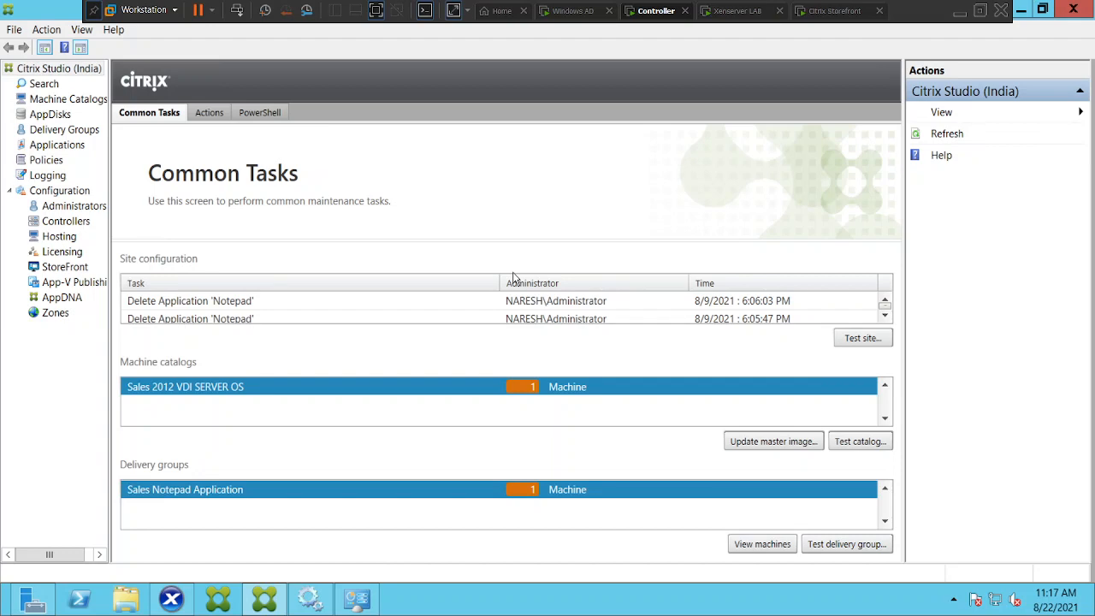
# Check the VDI01 machine in the Sales 2012 VDI SERVER OS catalog, then open its console full screen in XenCenter.
pyautogui.click(75, 103)
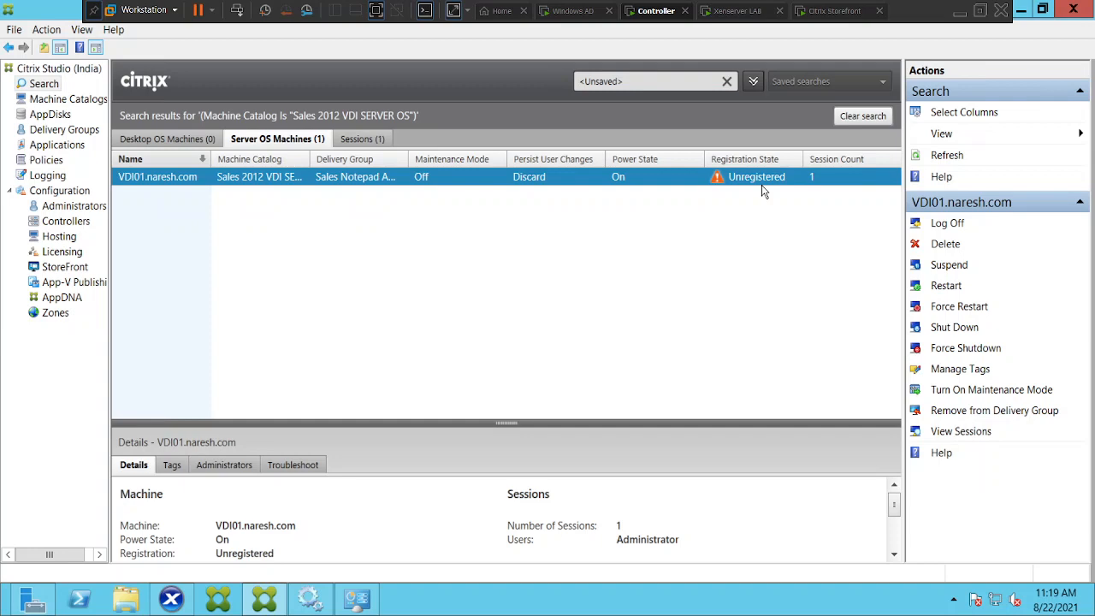
pyautogui.click(172, 601)
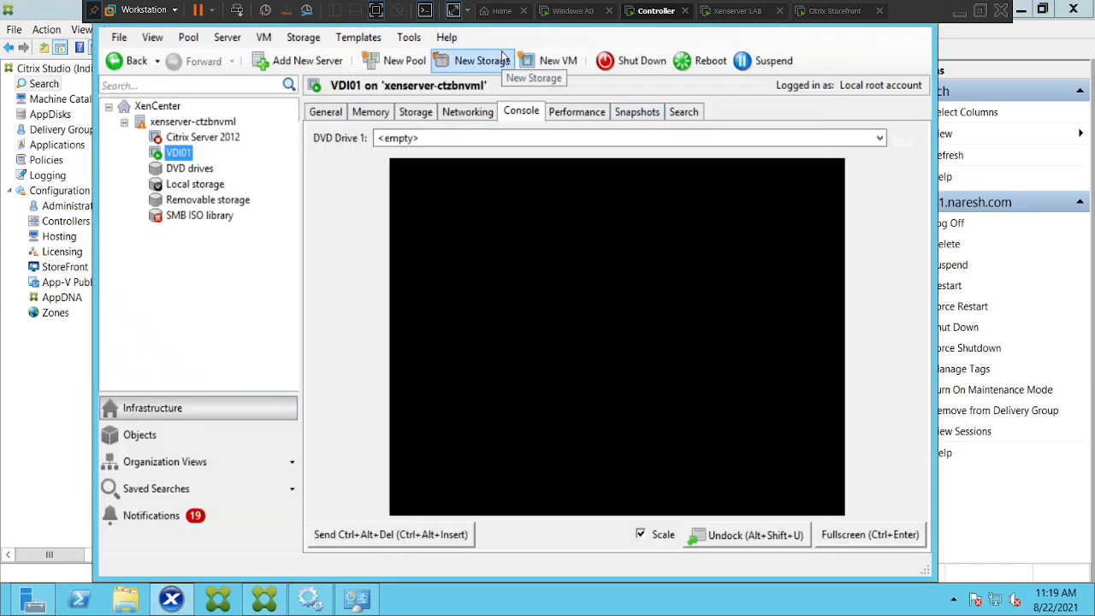
pyautogui.click(858, 535)
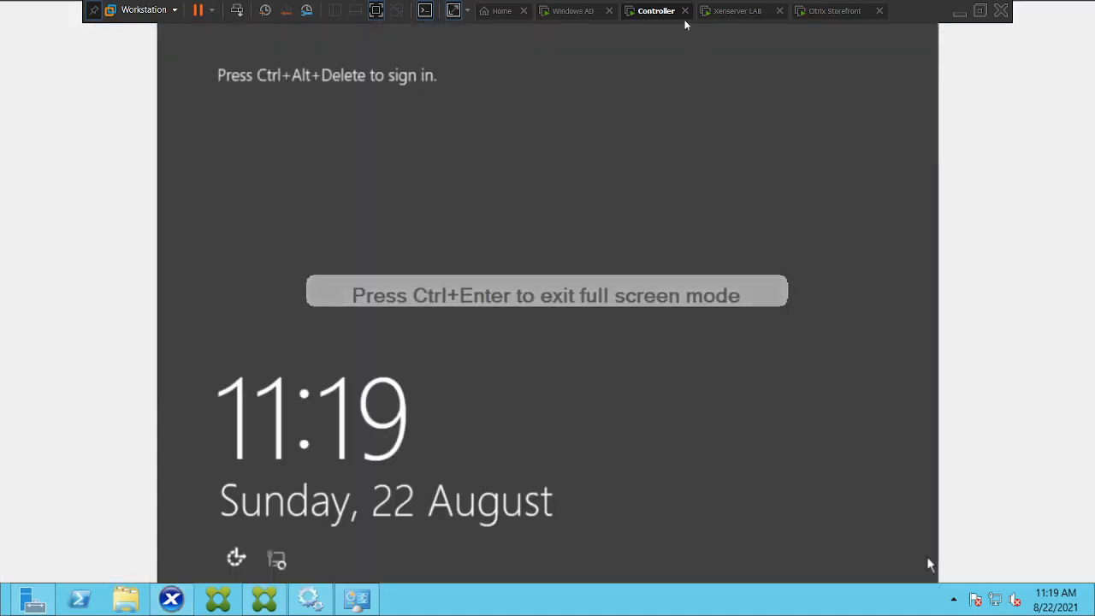
# Send Ctrl+Alt+Del to the virtual machine and open the Other user sign-in screen.
pyautogui.rightClick(661, 13)
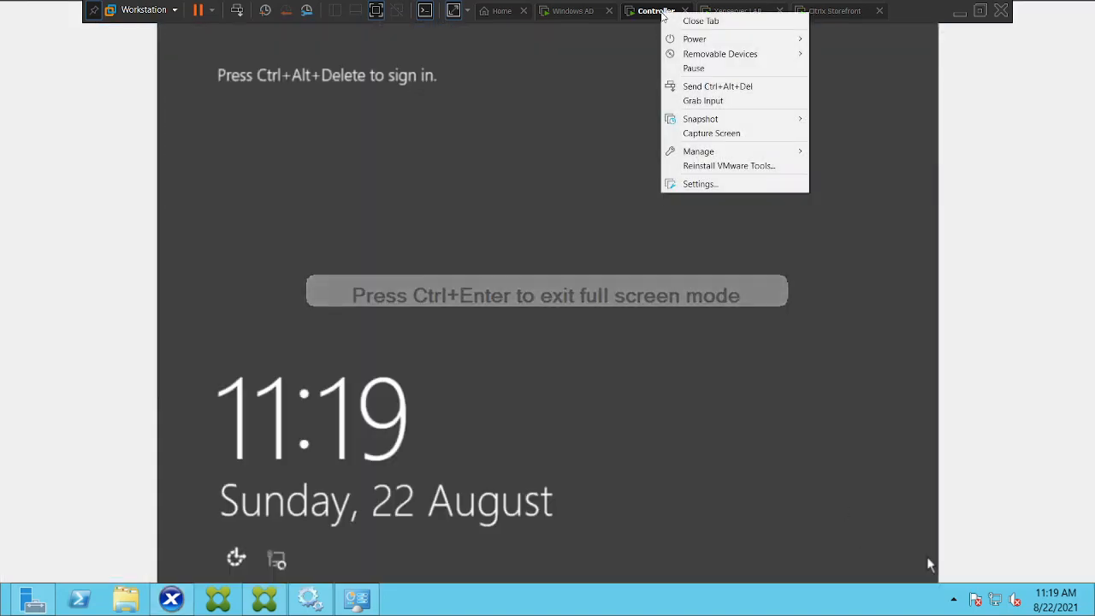
pyautogui.click(709, 86)
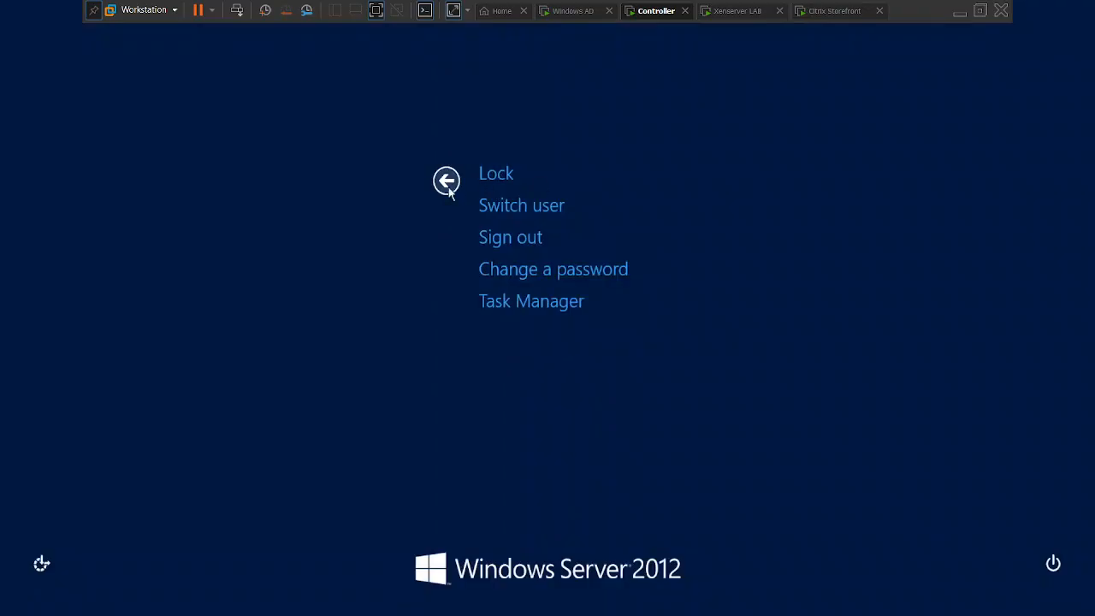
pyautogui.click(445, 179)
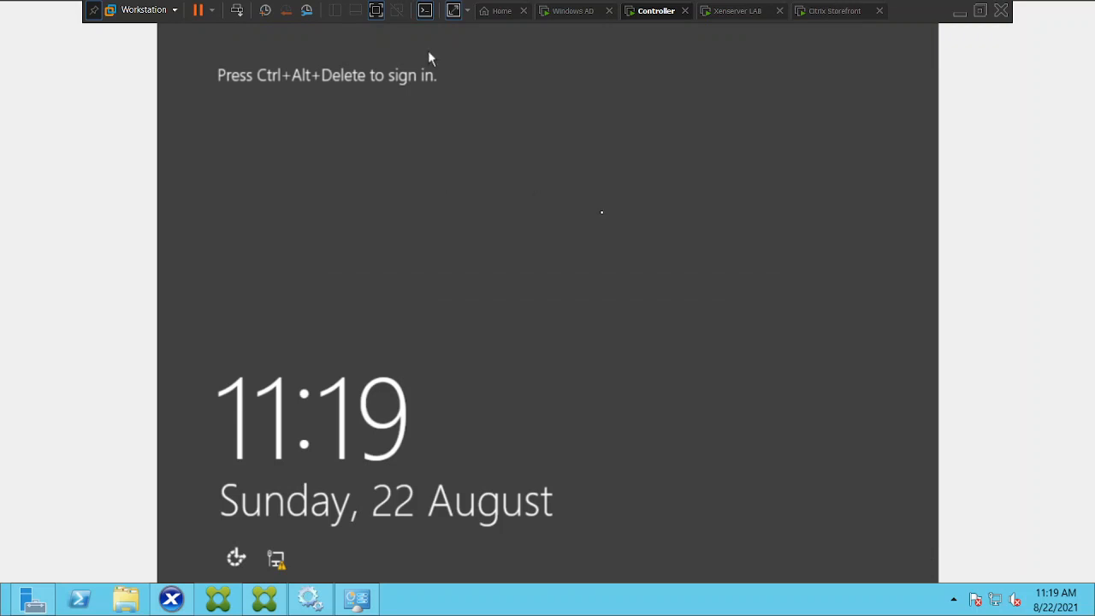
pyautogui.rightClick(649, 14)
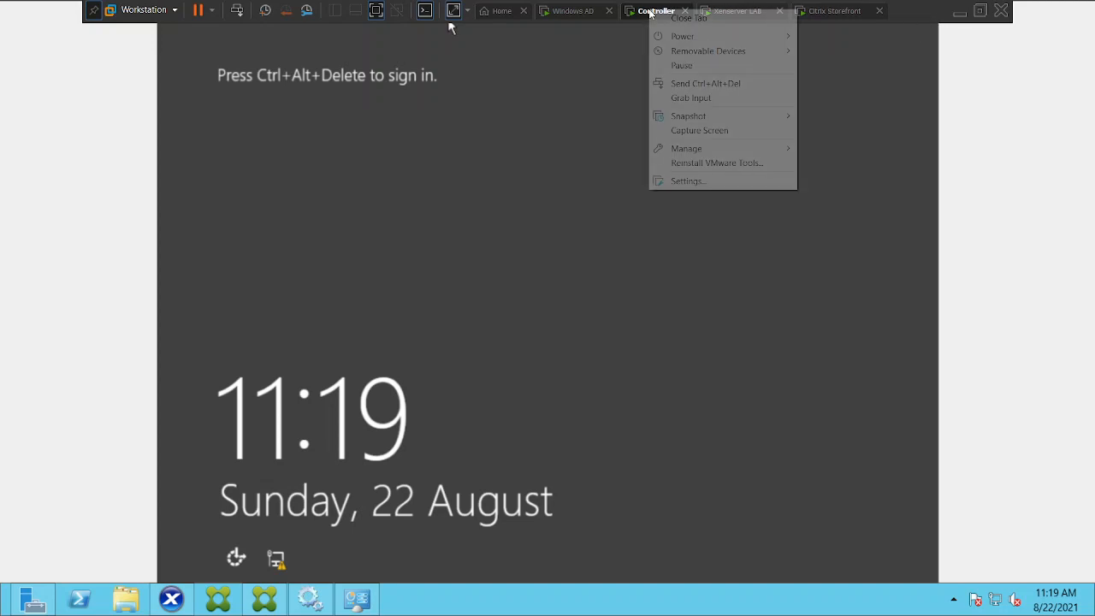
pyautogui.click(732, 83)
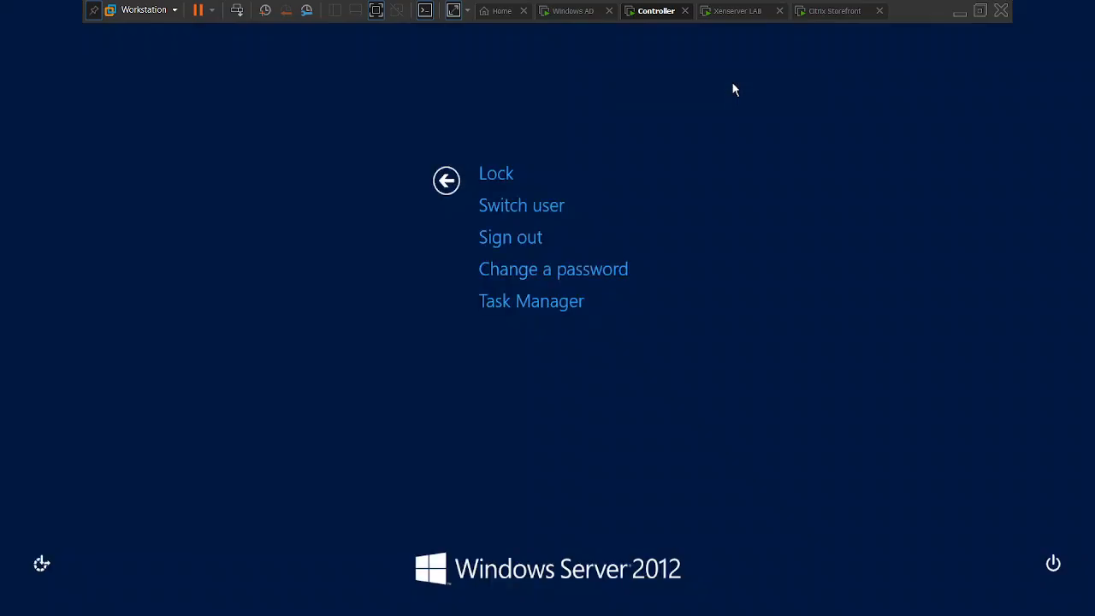
pyautogui.click(479, 171)
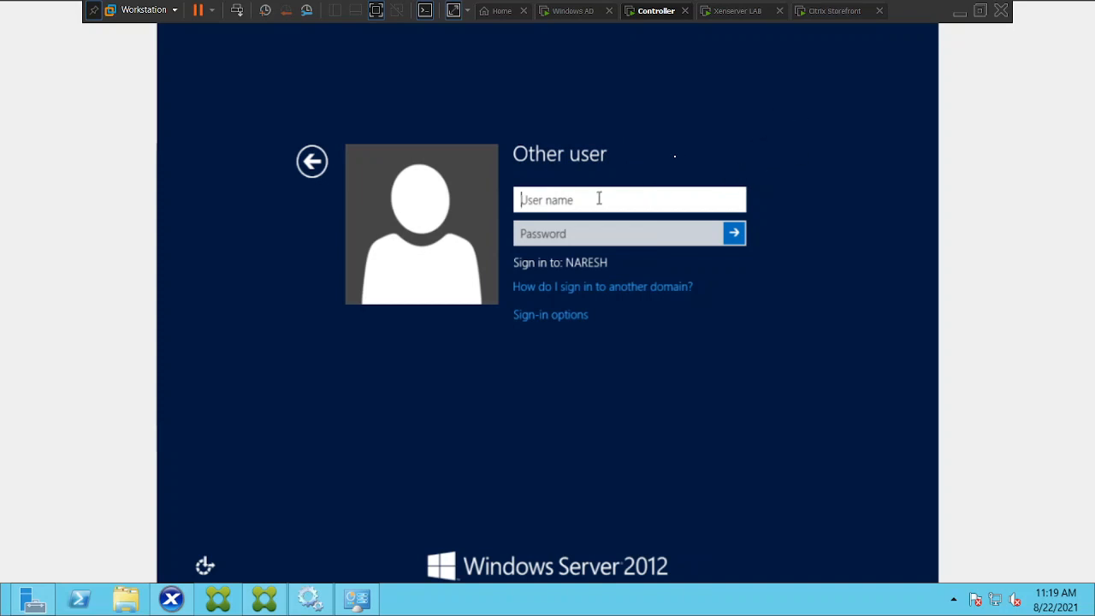
# Sign in with the domain administrator account name and its password.
pyautogui.write('naresh')
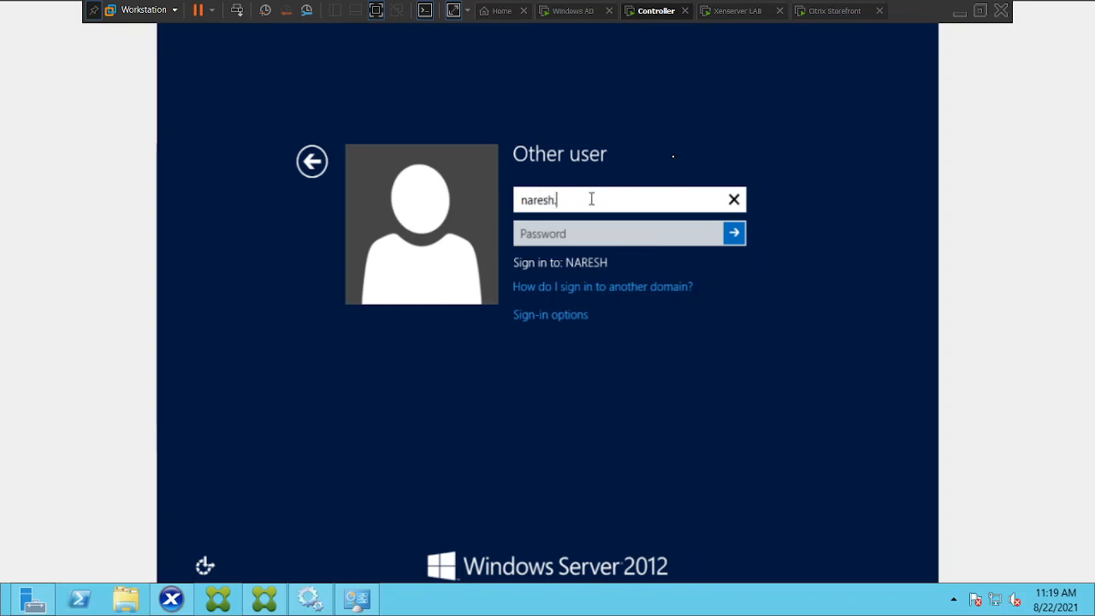
pyautogui.write('.com\\a')
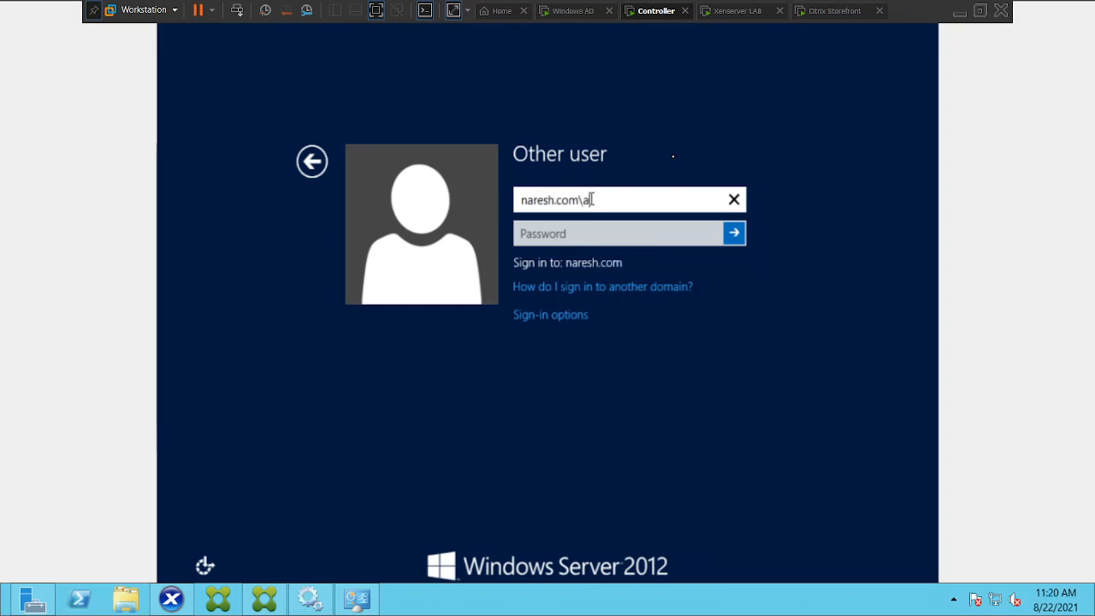
pyautogui.write('dministrator')
pyautogui.press('Tab')
pyautogui.write('**********')
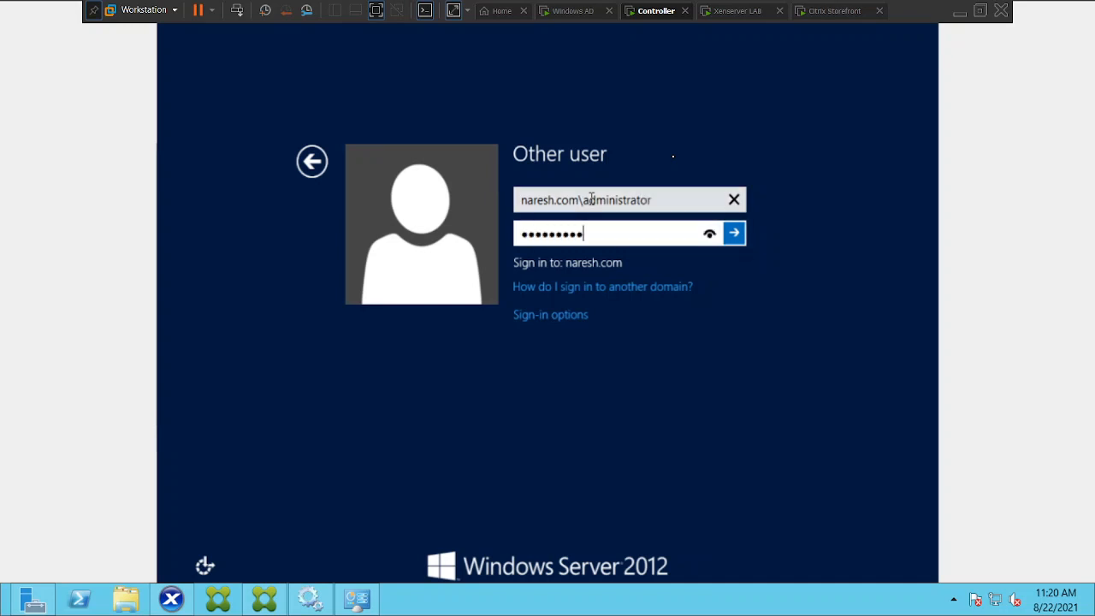
pyautogui.write('*****')
pyautogui.press('Return')
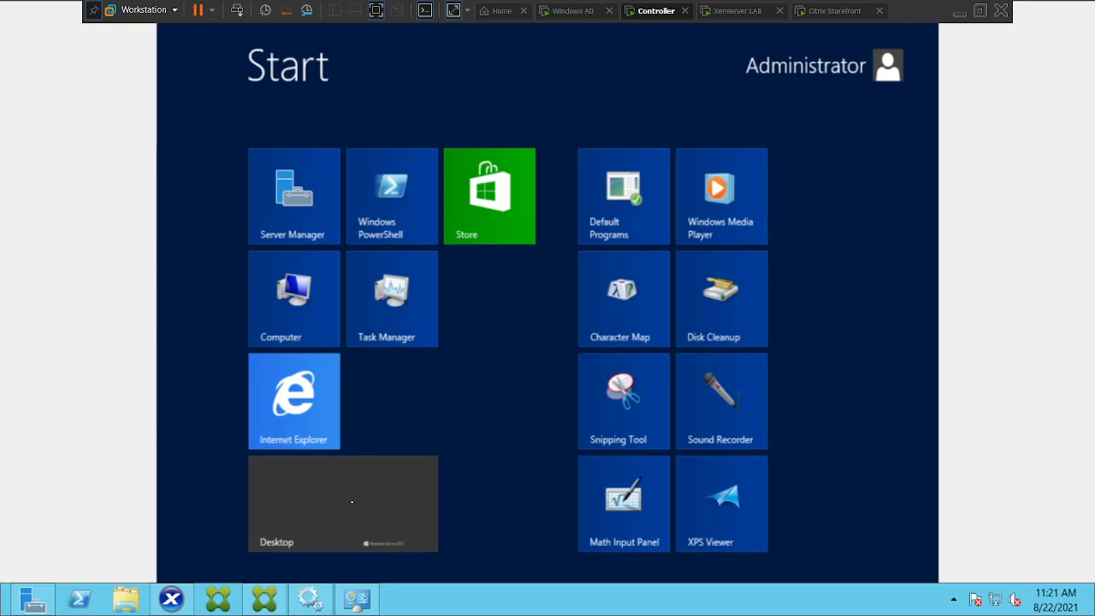
# Go to the desktop, cancel the Shutdown Event Tracker and dismiss the licensing notification.
pyautogui.click(305, 517)
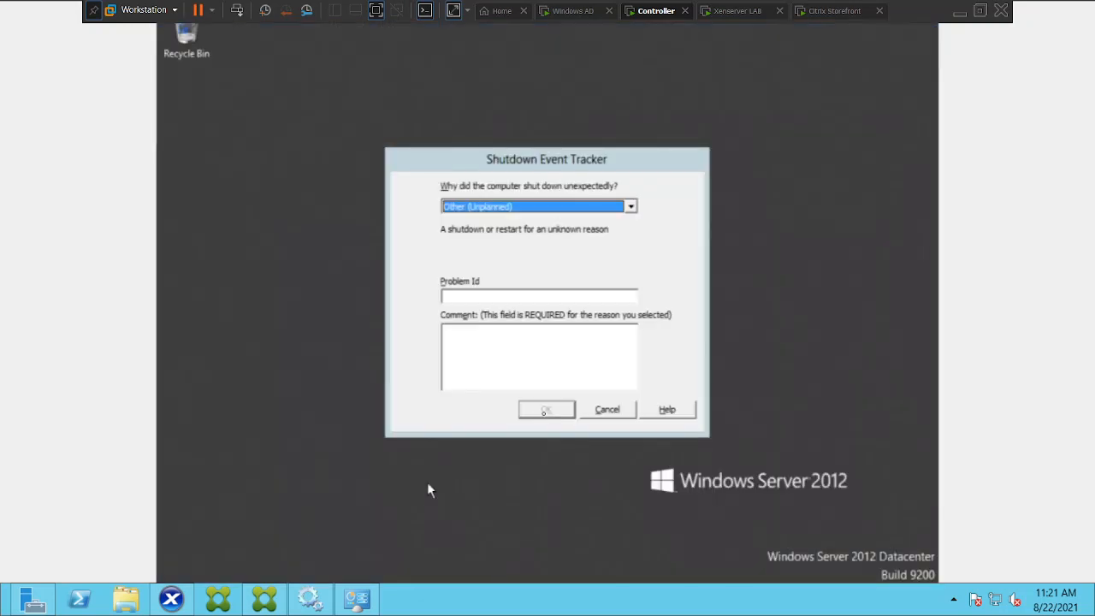
pyautogui.click(602, 412)
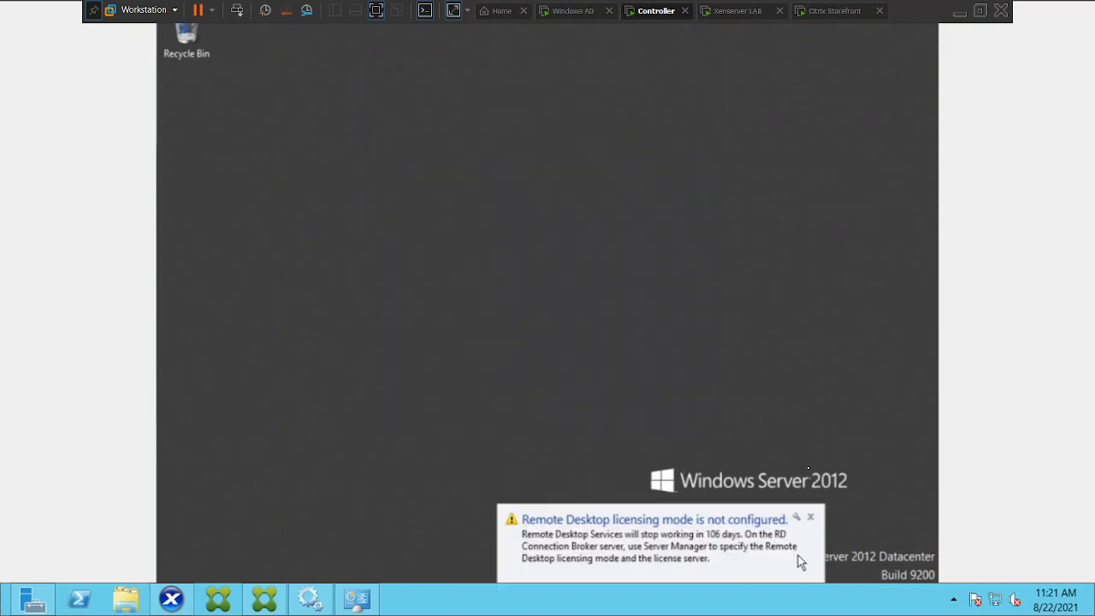
pyautogui.click(810, 517)
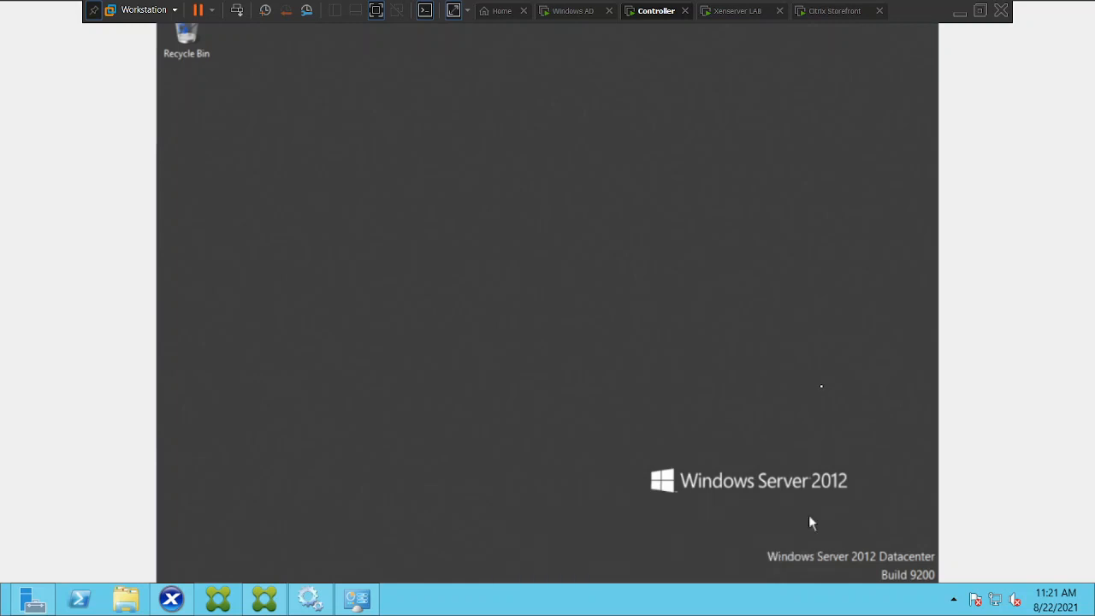
# Search apps for appwiz.cpl and open Programs and Features.
pyautogui.moveTo(907, 426)
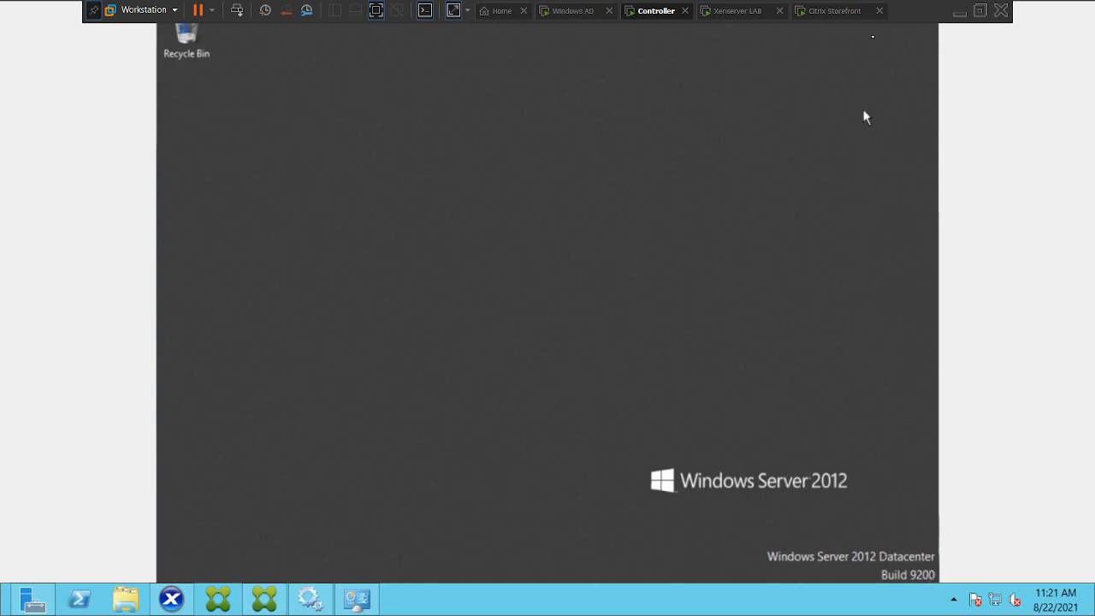
pyautogui.moveTo(958, 430)
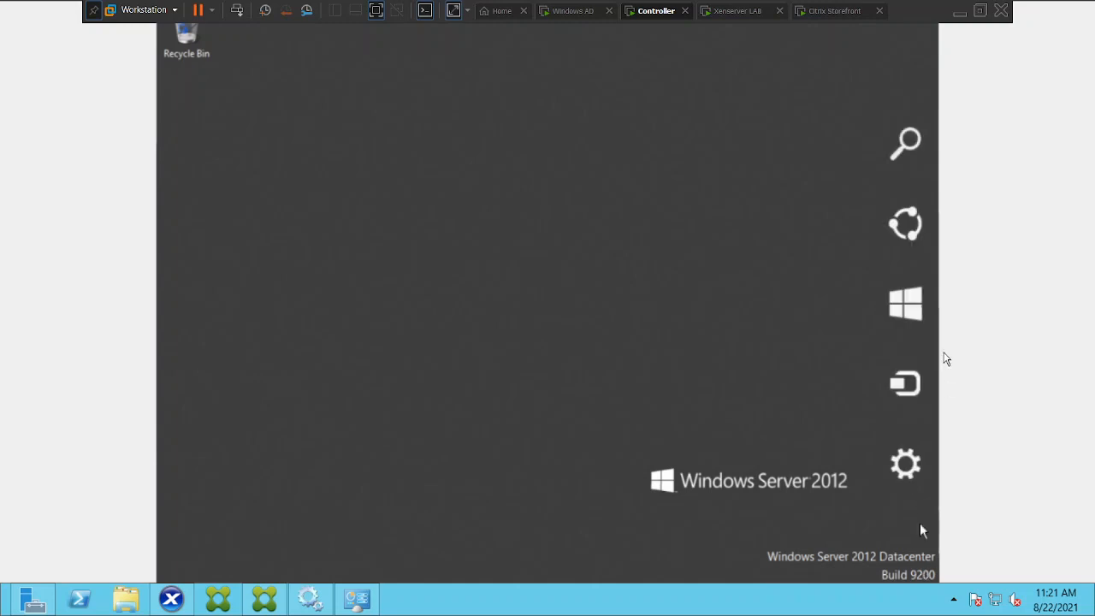
pyautogui.moveTo(935, 177)
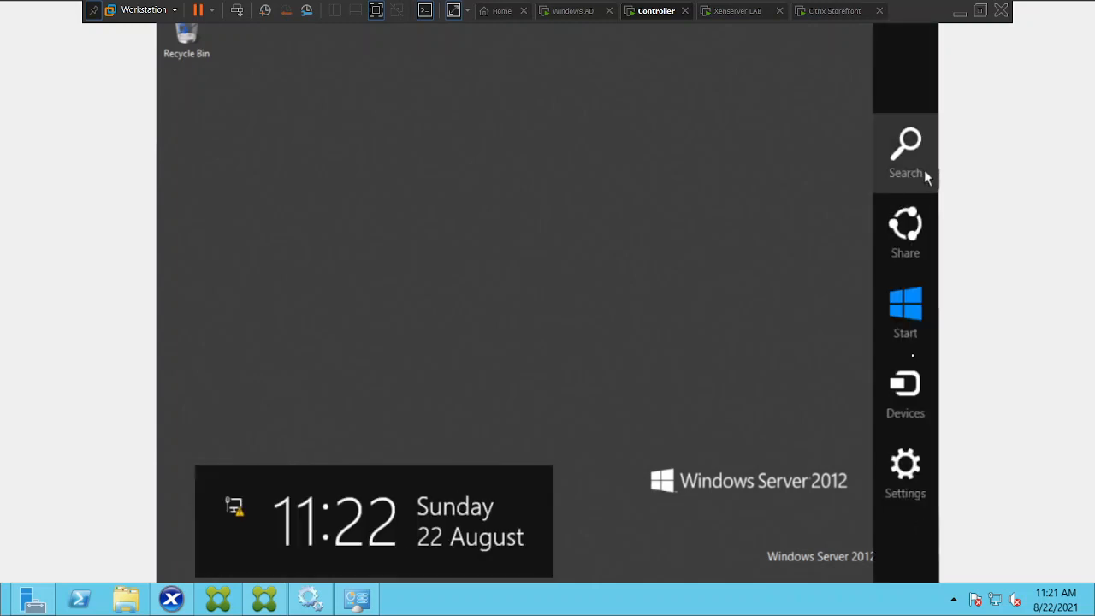
pyautogui.click(925, 171)
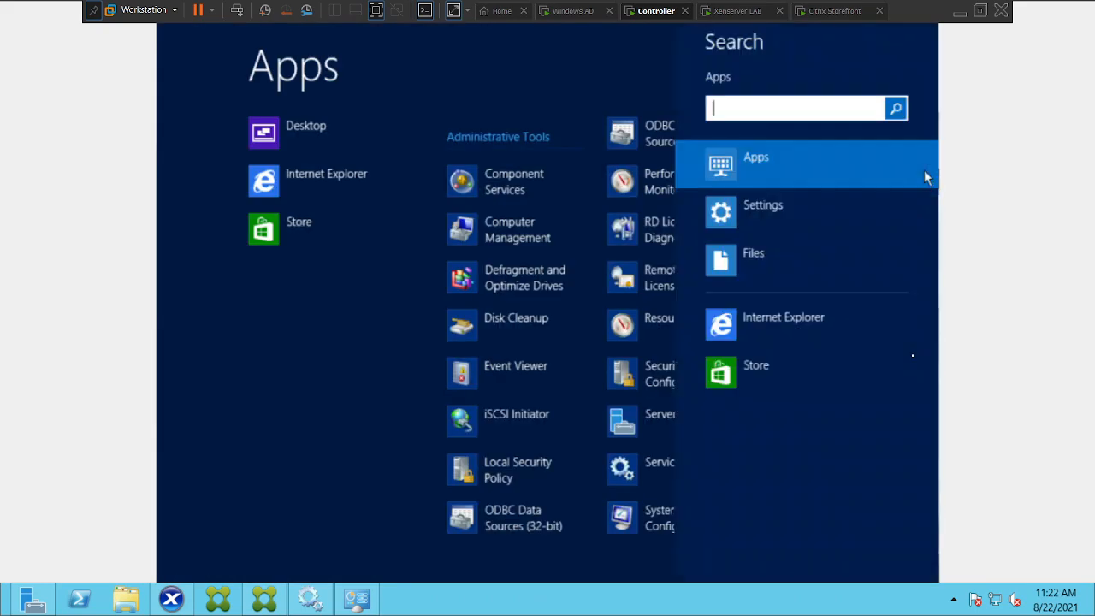
pyautogui.write('appwiz')
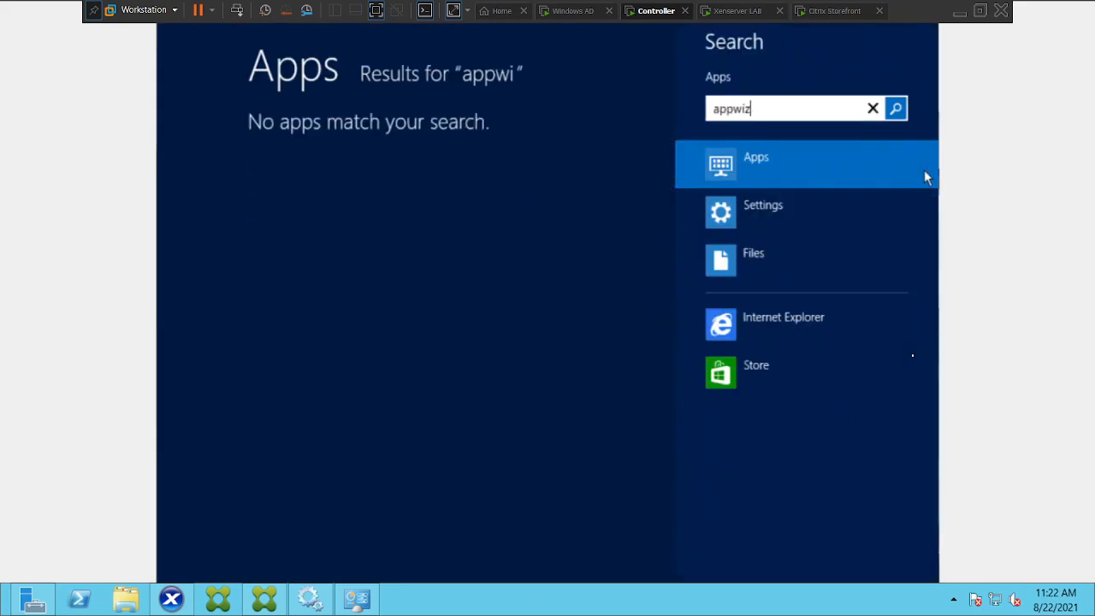
pyautogui.write('.cpl')
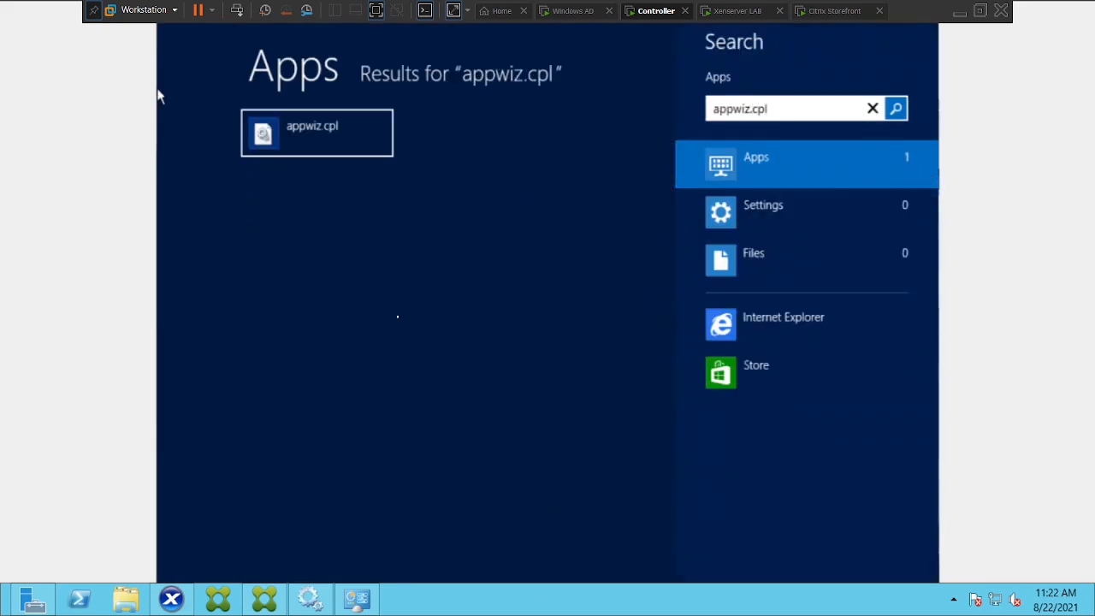
pyautogui.click(334, 147)
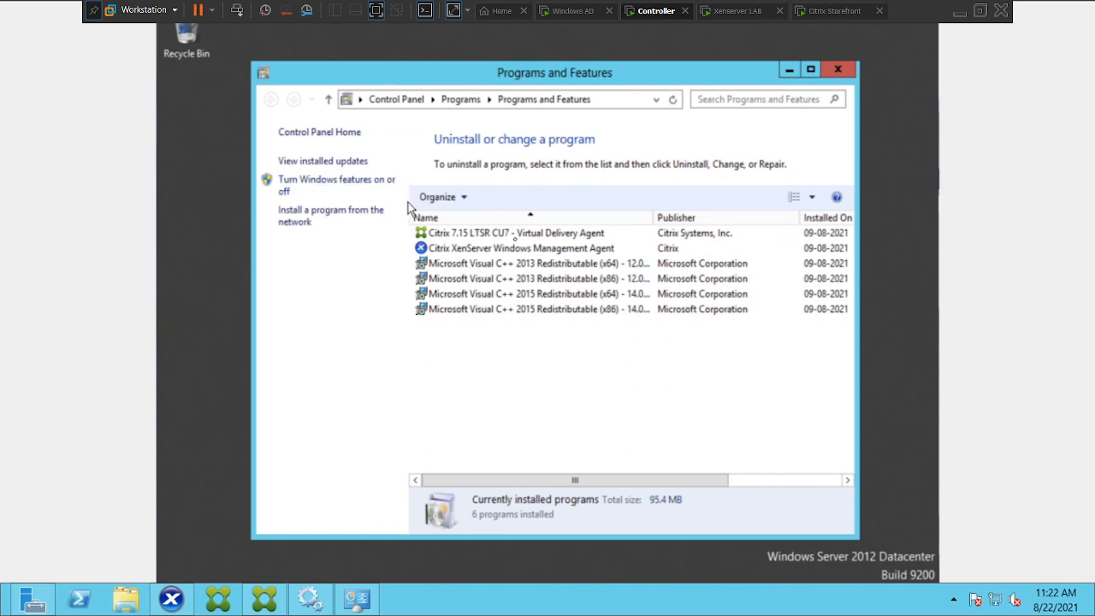
# Inspect the installed Citrix 7.15 LTSR CU7 Virtual Delivery Agent entry and minimise Programs and Features.
pyautogui.click(466, 237)
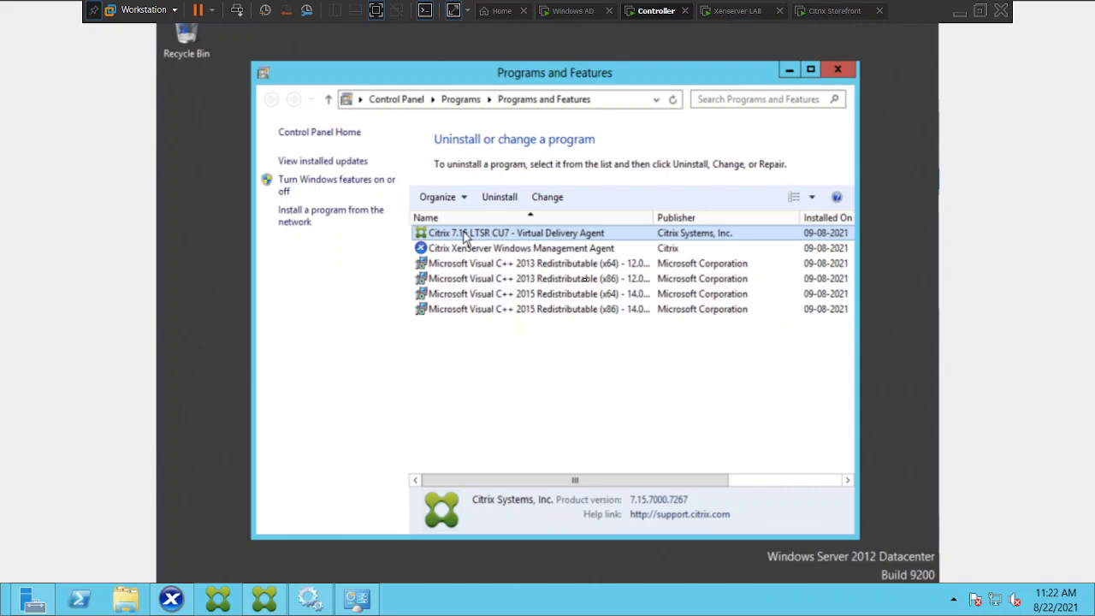
pyautogui.click(788, 68)
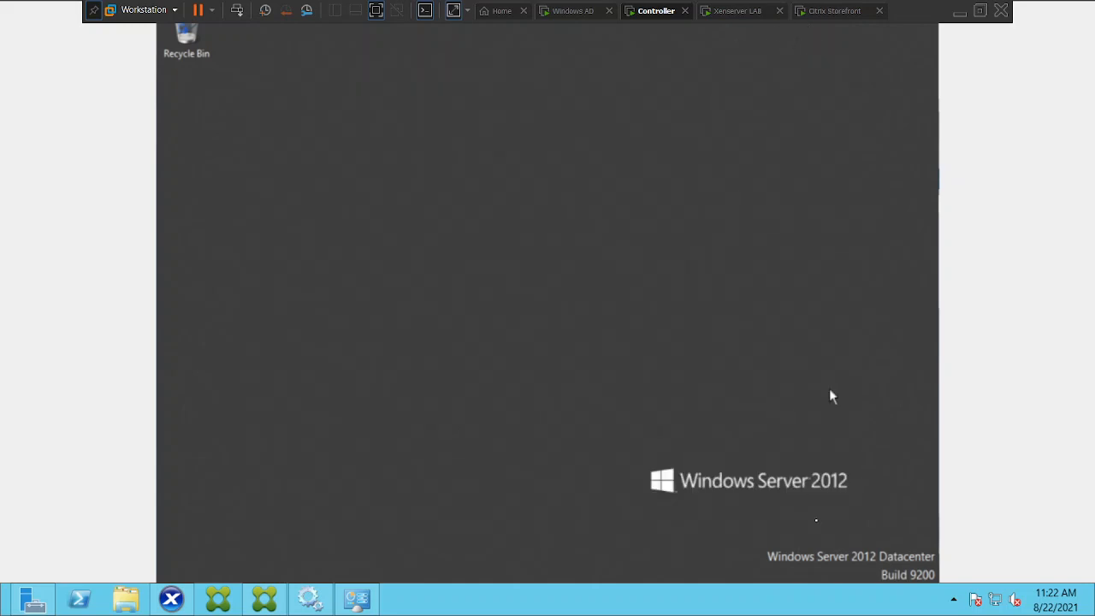
# Search apps for services and open the Services console.
pyautogui.moveTo(937, 580)
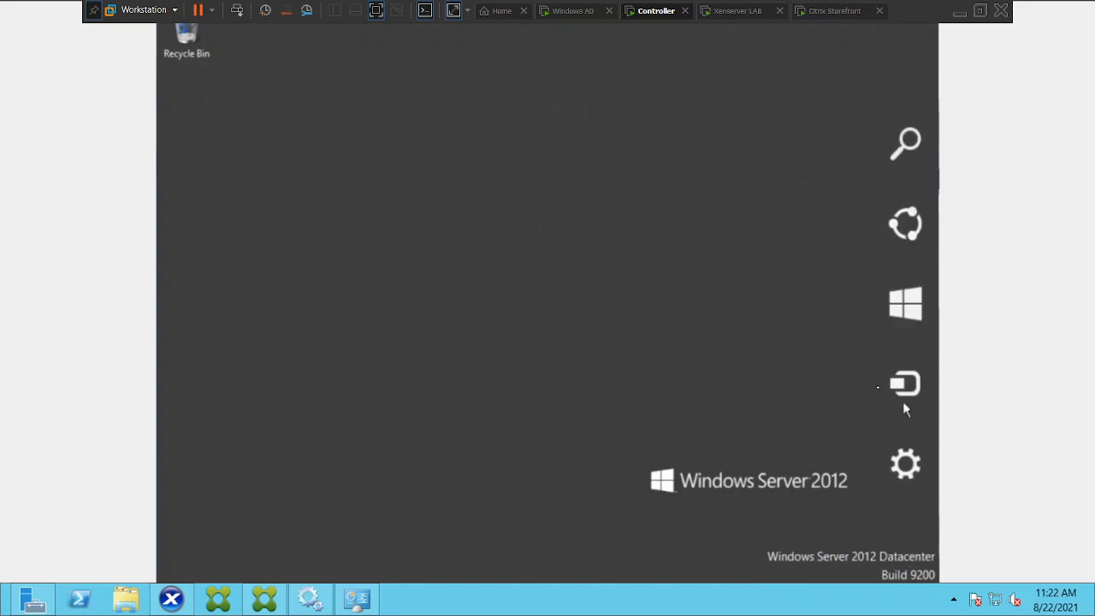
pyautogui.click(904, 150)
pyautogui.write('serv')
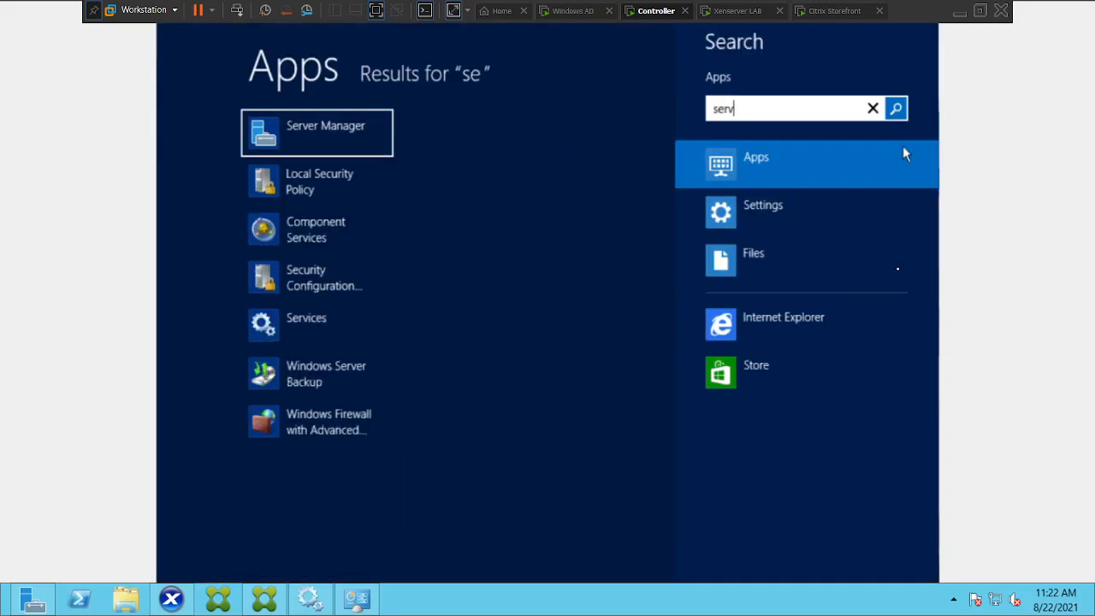
pyautogui.write('ices')
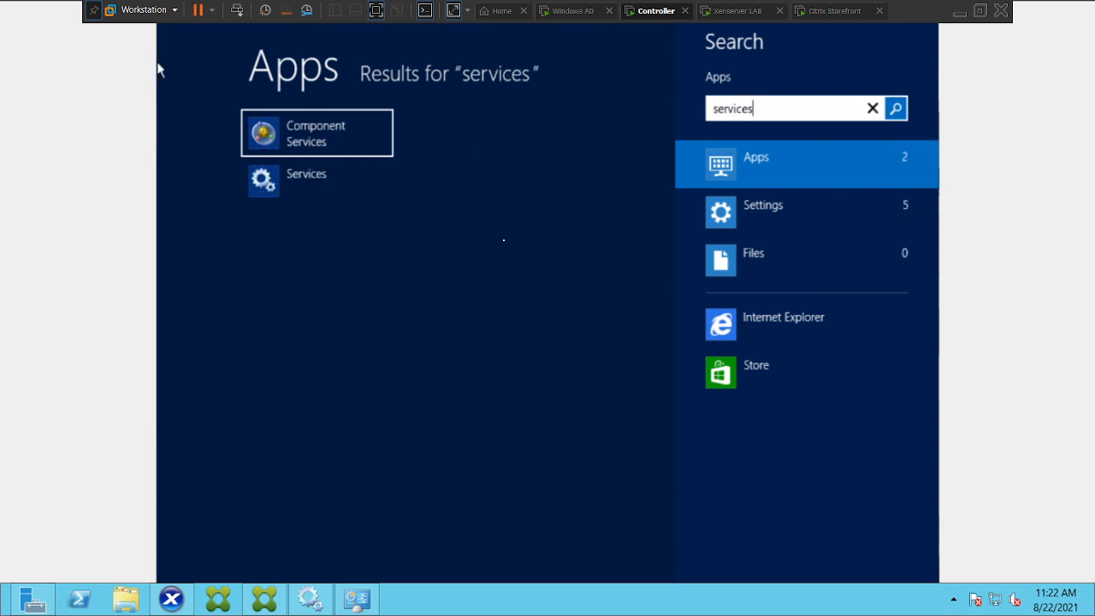
pyautogui.click(314, 180)
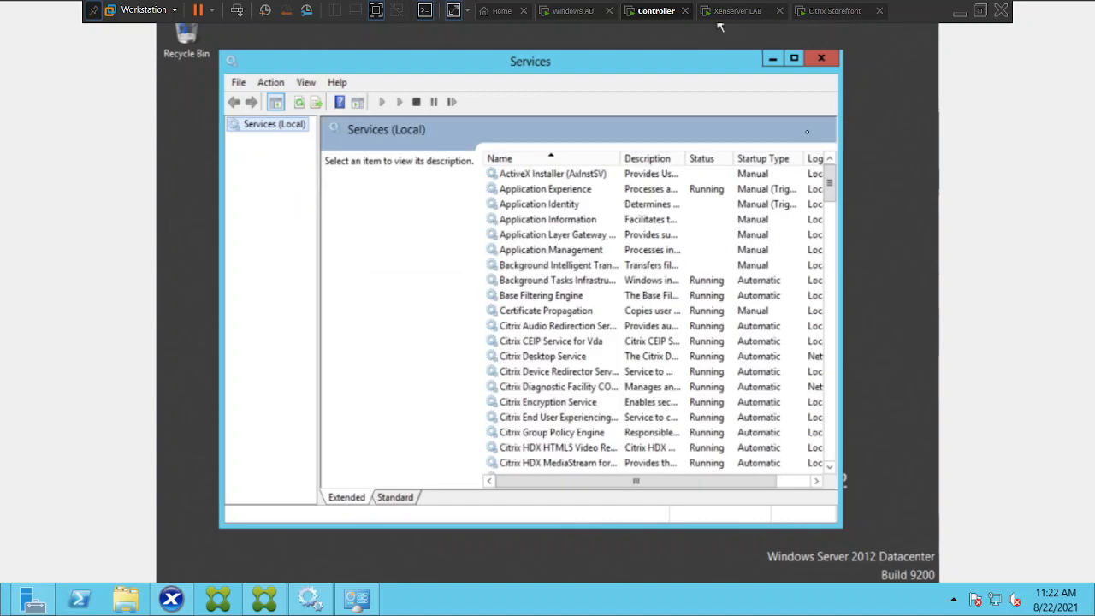
# Maximise Services, sort the list by Startup Type, and select Citrix Desktop Service.
pyautogui.click(793, 58)
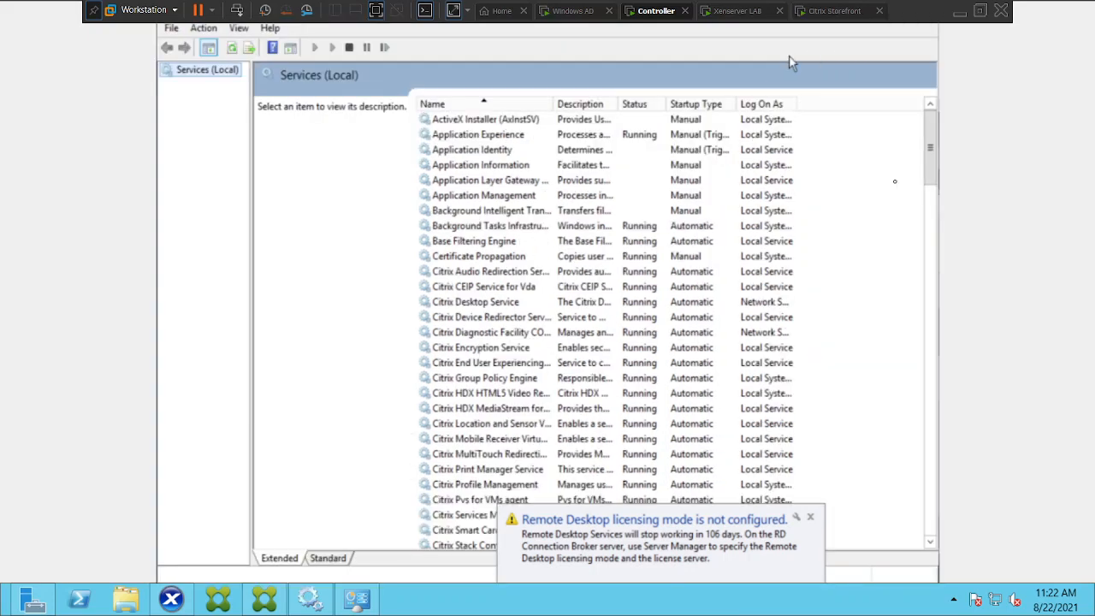
pyautogui.click(689, 104)
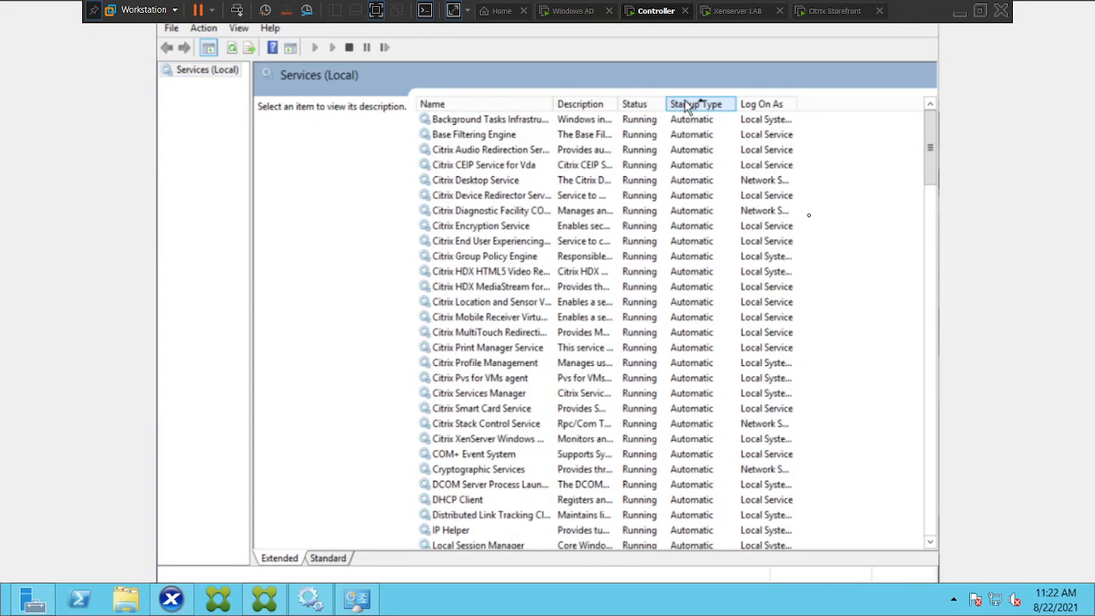
pyautogui.click(511, 183)
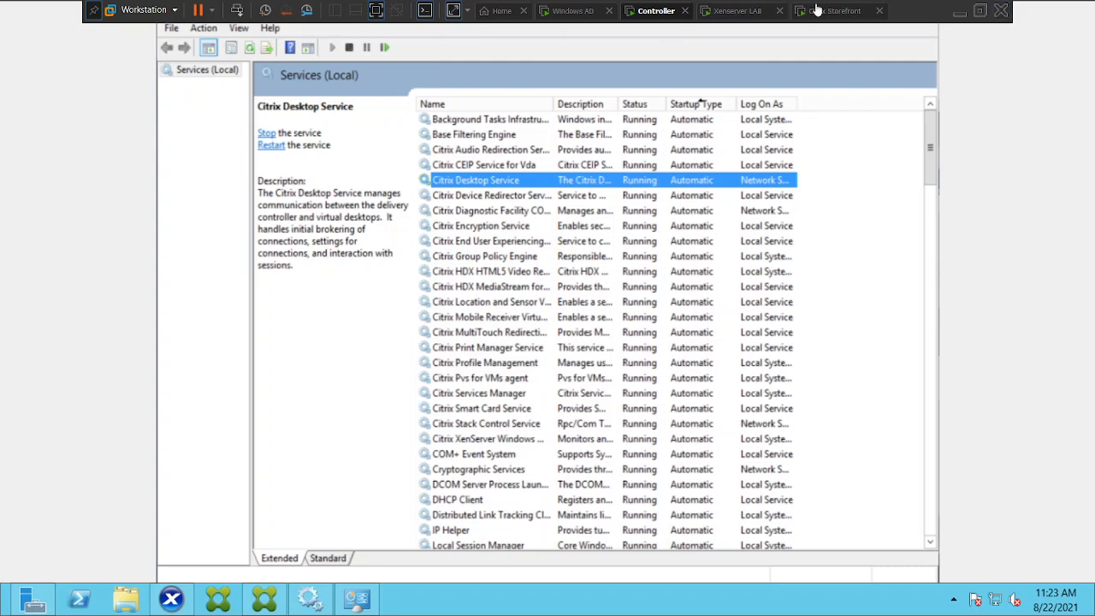
# Switch back to Citrix Studio and refresh the machine search results.
pyautogui.click(263, 608)
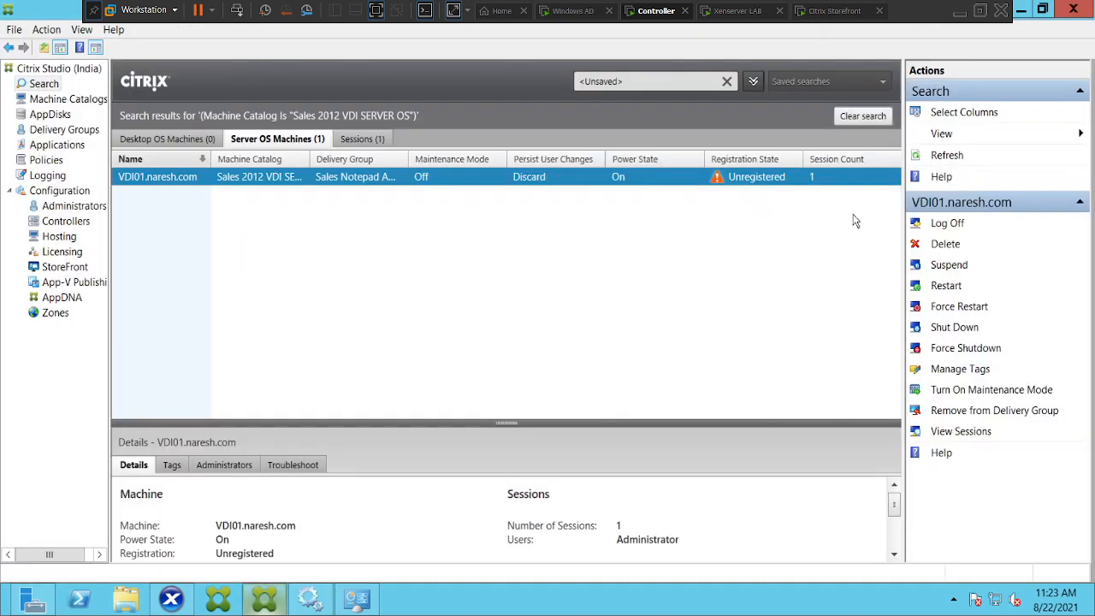
pyautogui.click(947, 155)
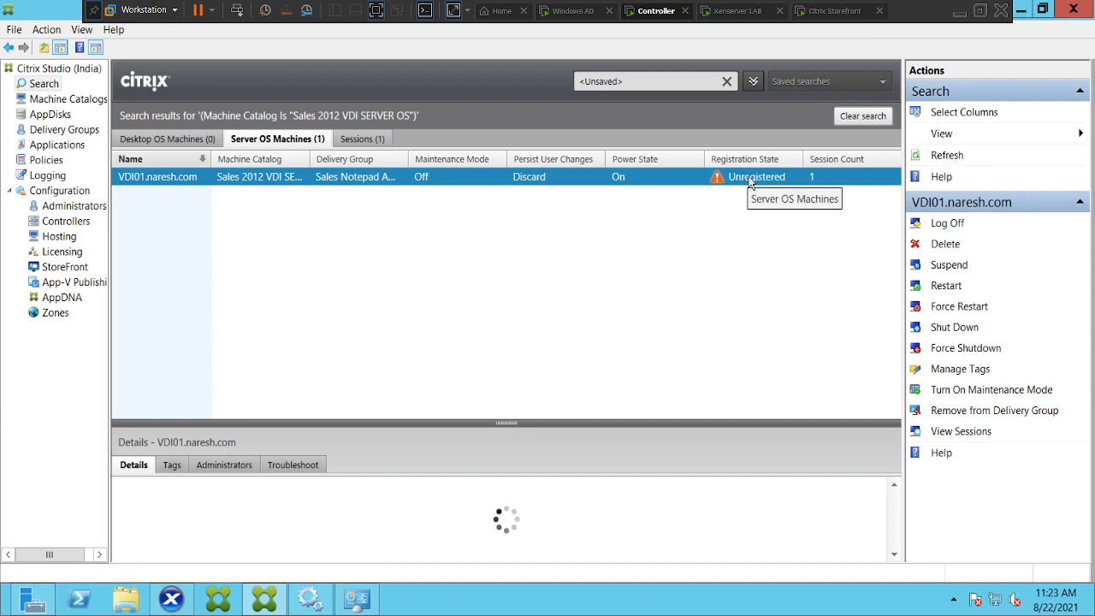
pyautogui.moveTo(718, 184)
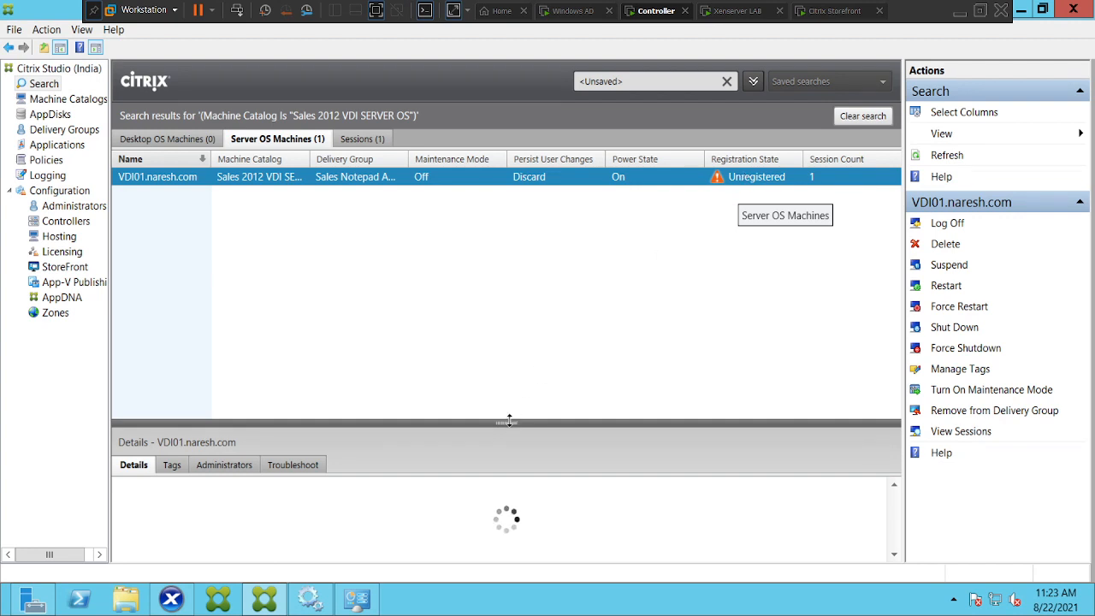
# Enlarge the details pane and read the Troubleshoot recommendations for VDI01.
pyautogui.moveTo(509, 418); pyautogui.dragTo(509, 341)
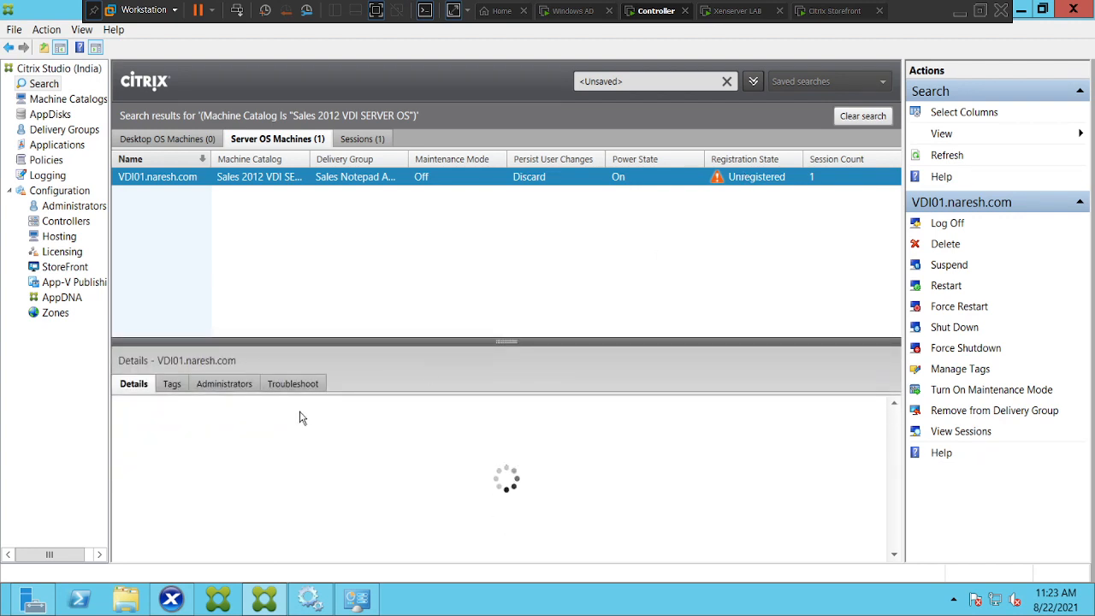
pyautogui.click(291, 384)
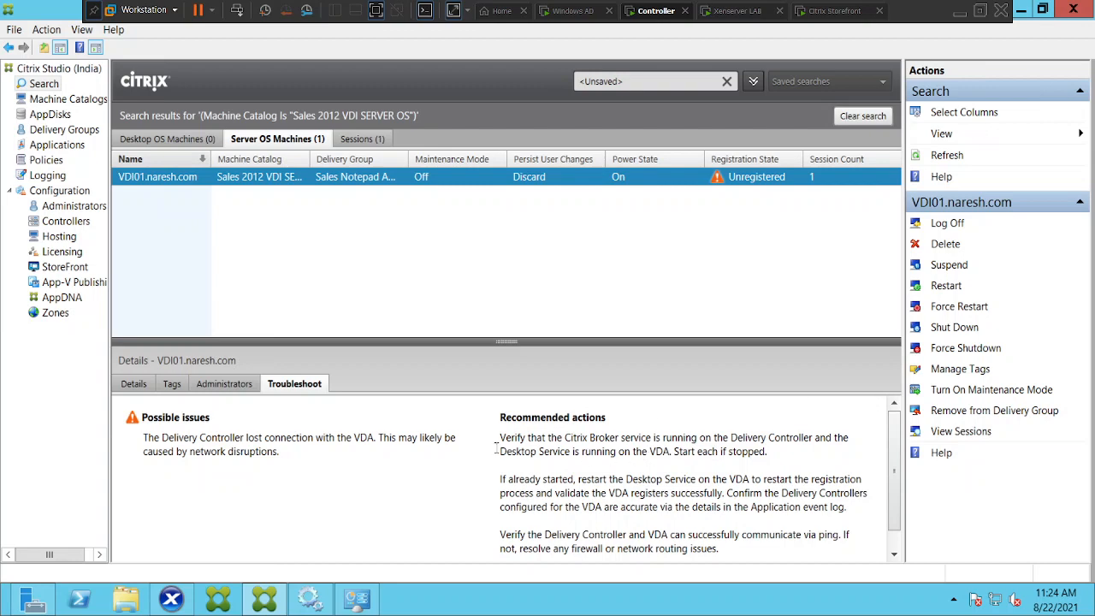
pyautogui.moveTo(499, 455); pyautogui.dragTo(565, 456)
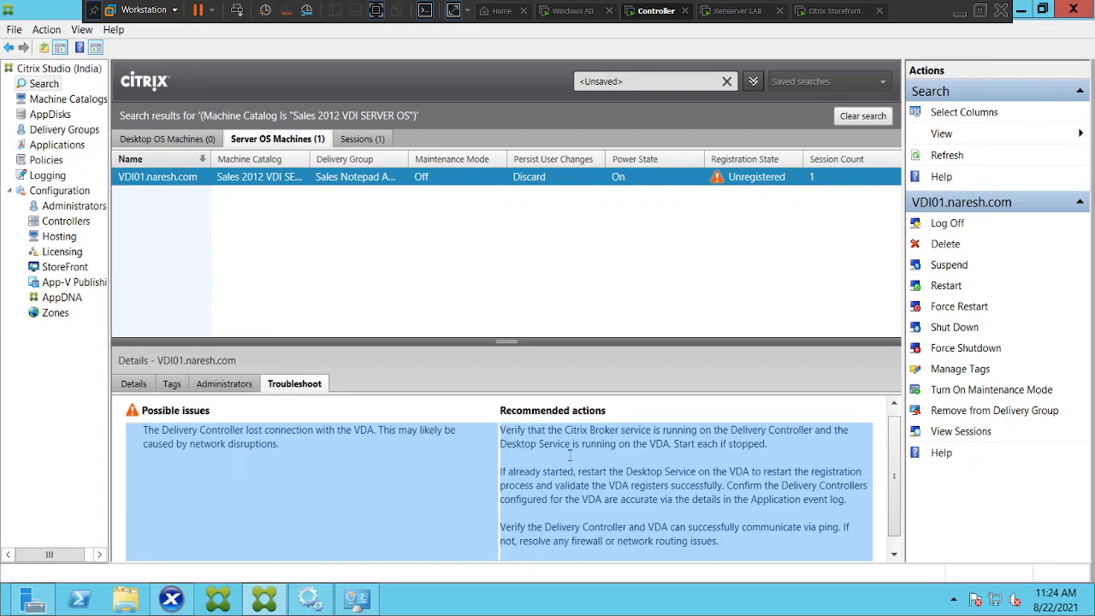
pyautogui.click(570, 455)
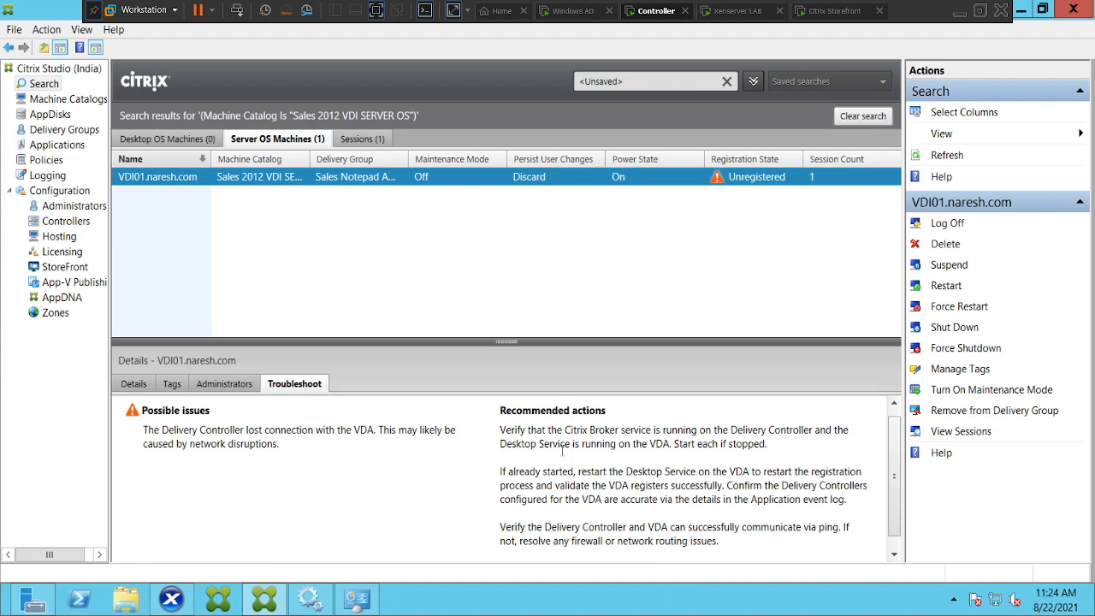
# Check the Citrix Host Service and Citrix Broker Service on the controller's Services console, and return to Citrix Studio.
pyautogui.click(311, 598)
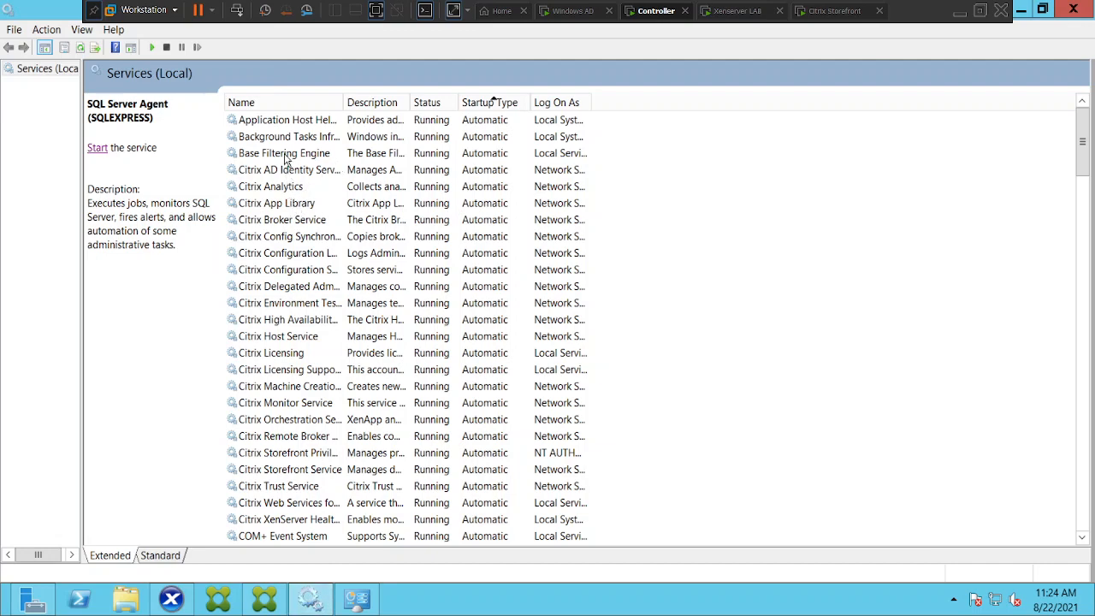
pyautogui.click(281, 339)
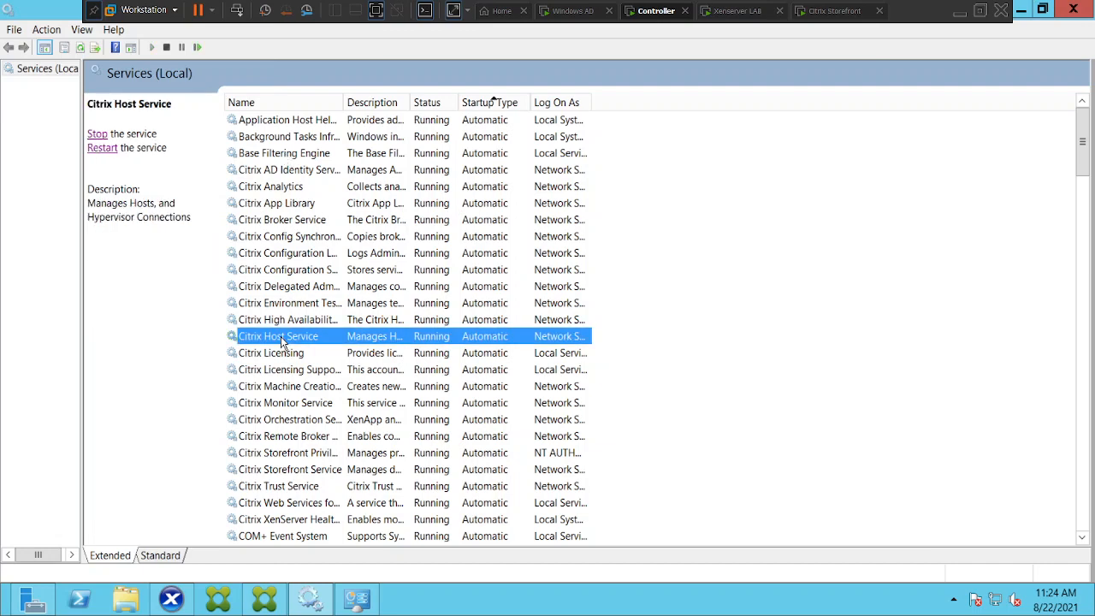
pyautogui.click(272, 222)
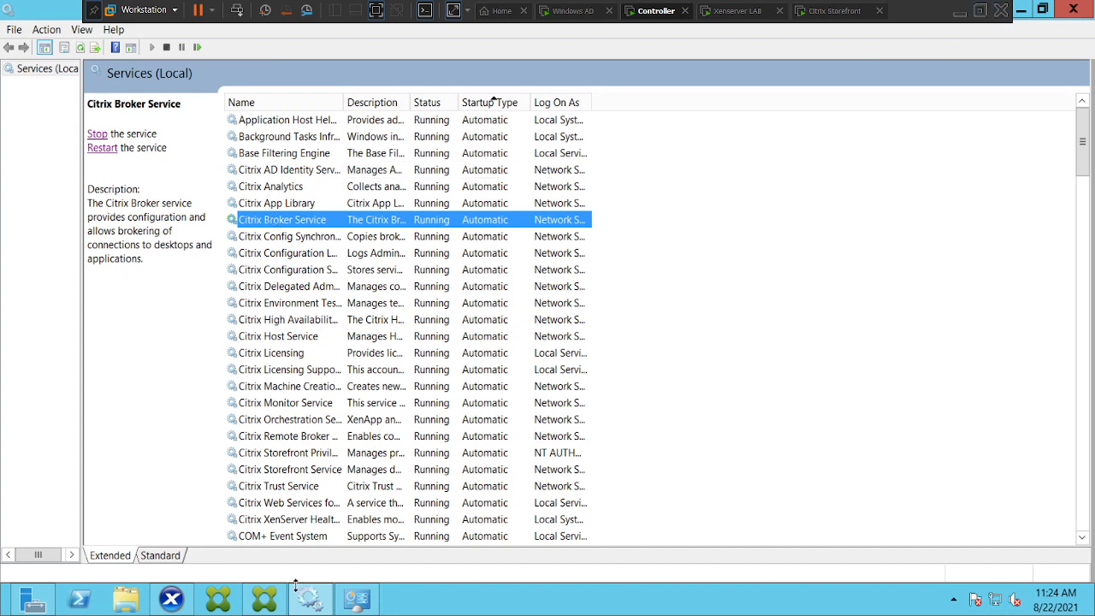
pyautogui.moveTo(272, 607)
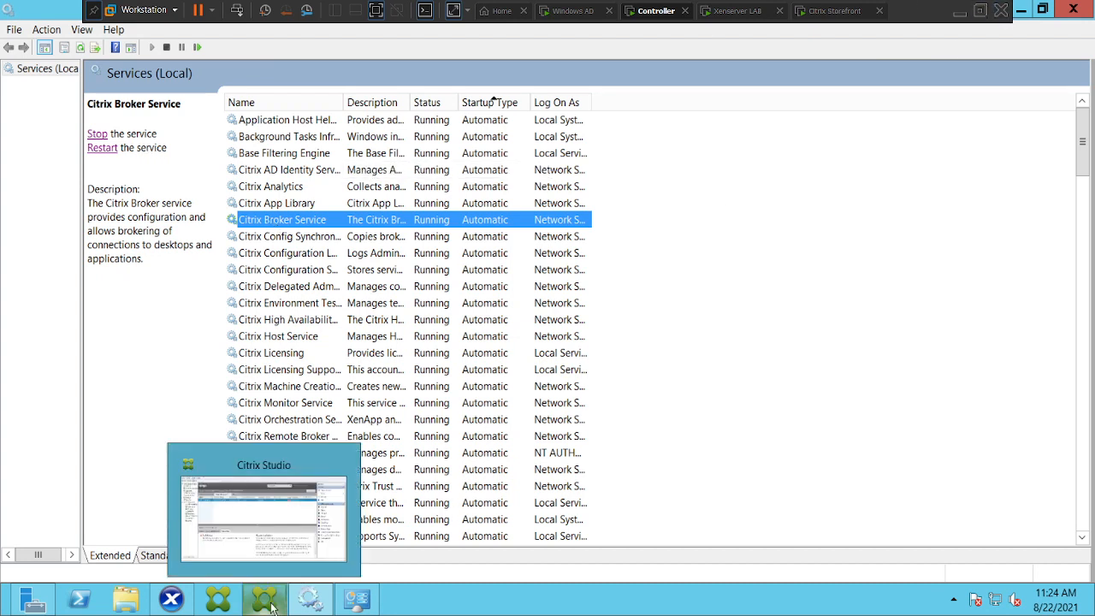
pyautogui.click(272, 607)
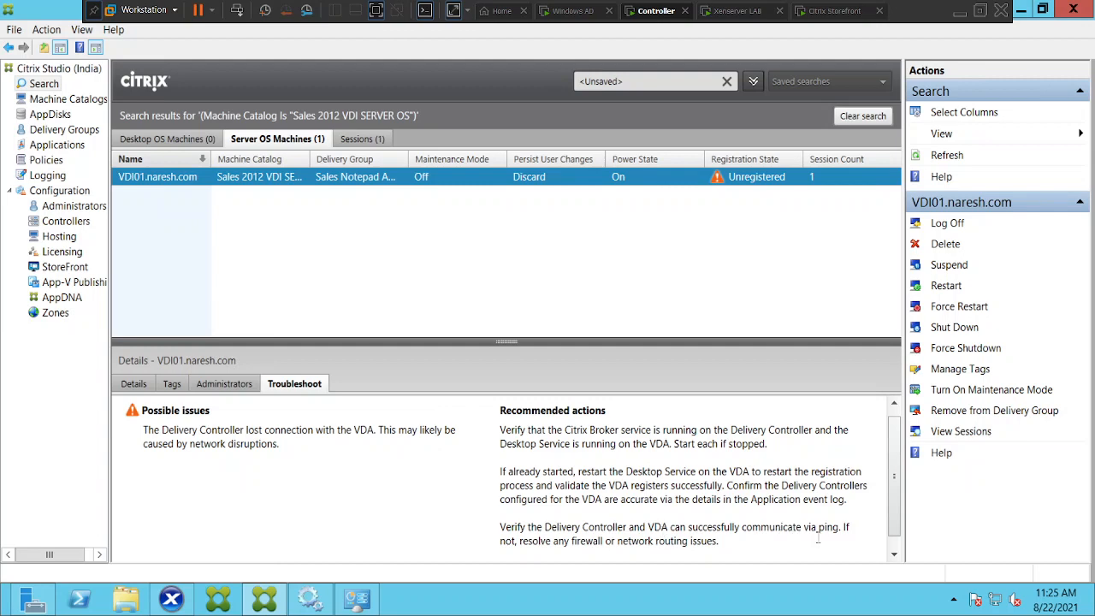
# Scroll the recommendations and open VDI01's Networking tab in XenCenter to check its IP address.
pyautogui.click(894, 553)
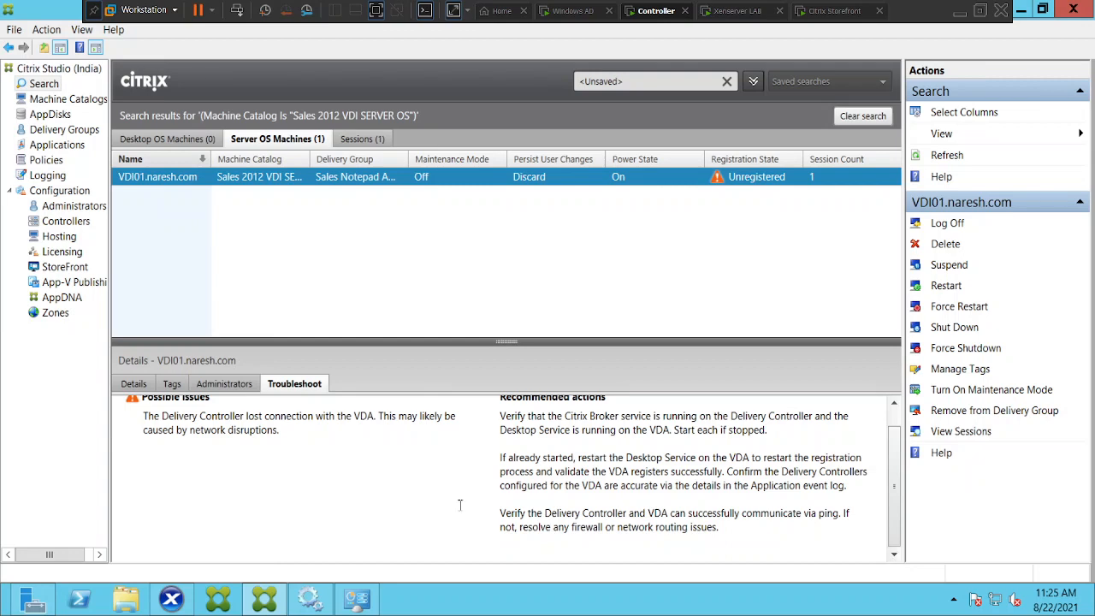
pyautogui.click(171, 599)
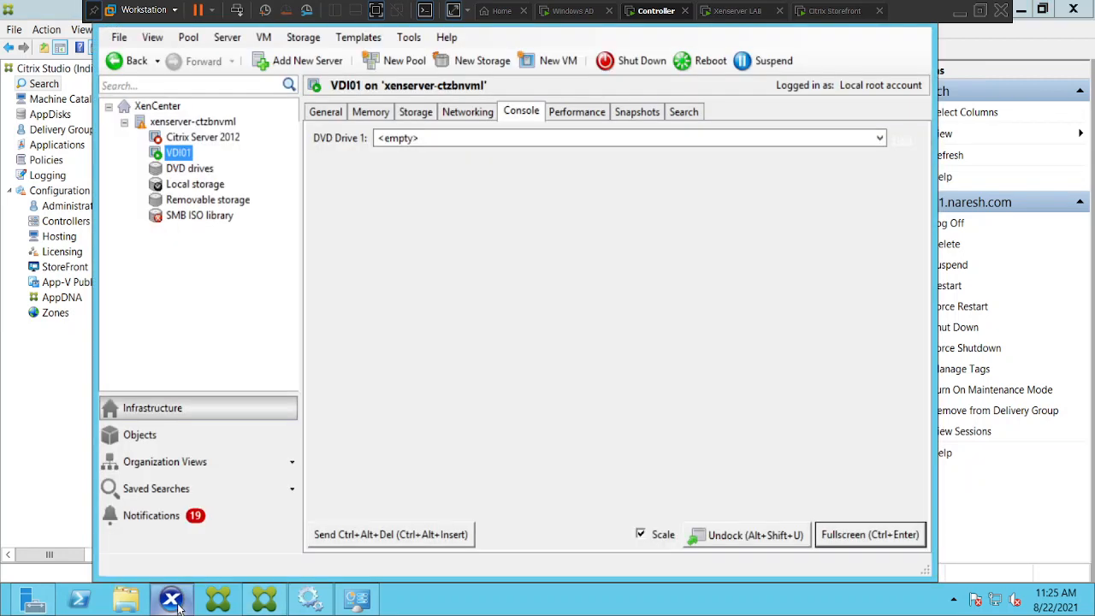
pyautogui.click(468, 111)
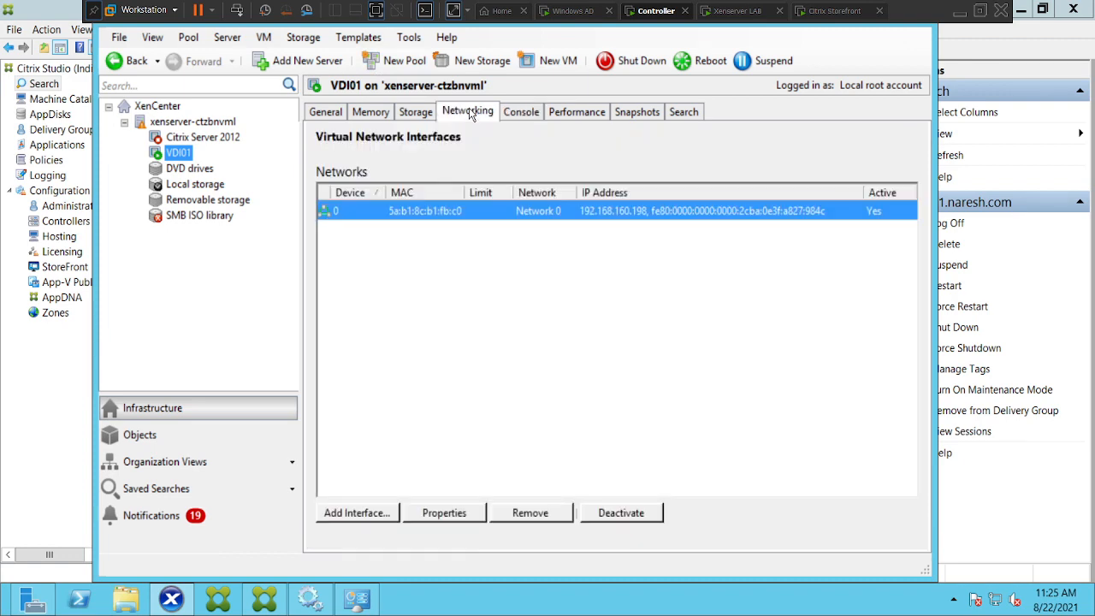
# Restart the Citrix Desktop Service on the VDI01 virtual machine.
pyautogui.click(171, 598)
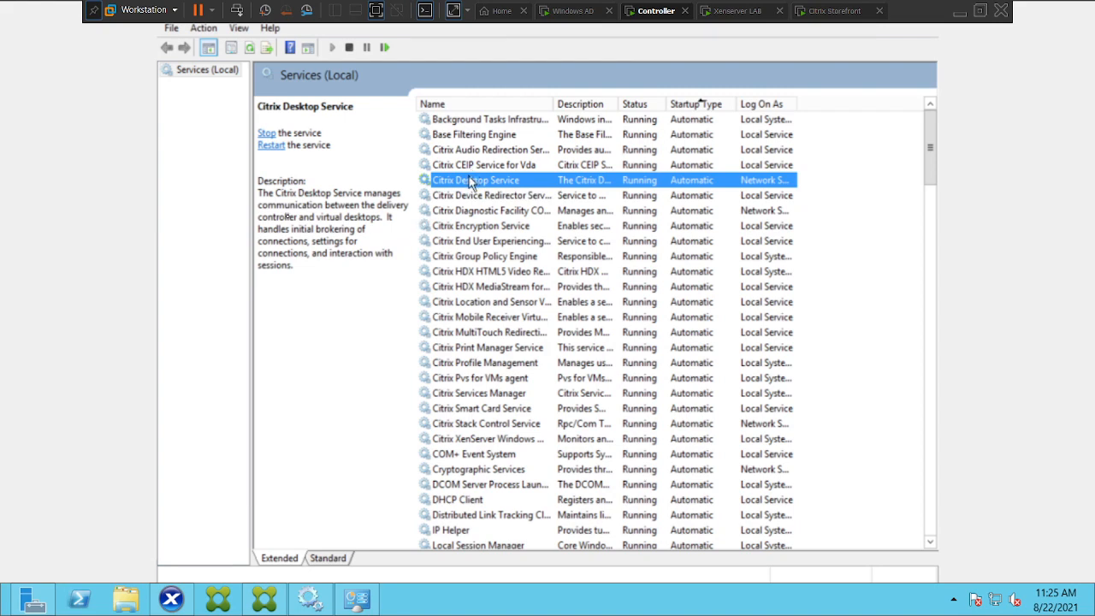
pyautogui.click(272, 146)
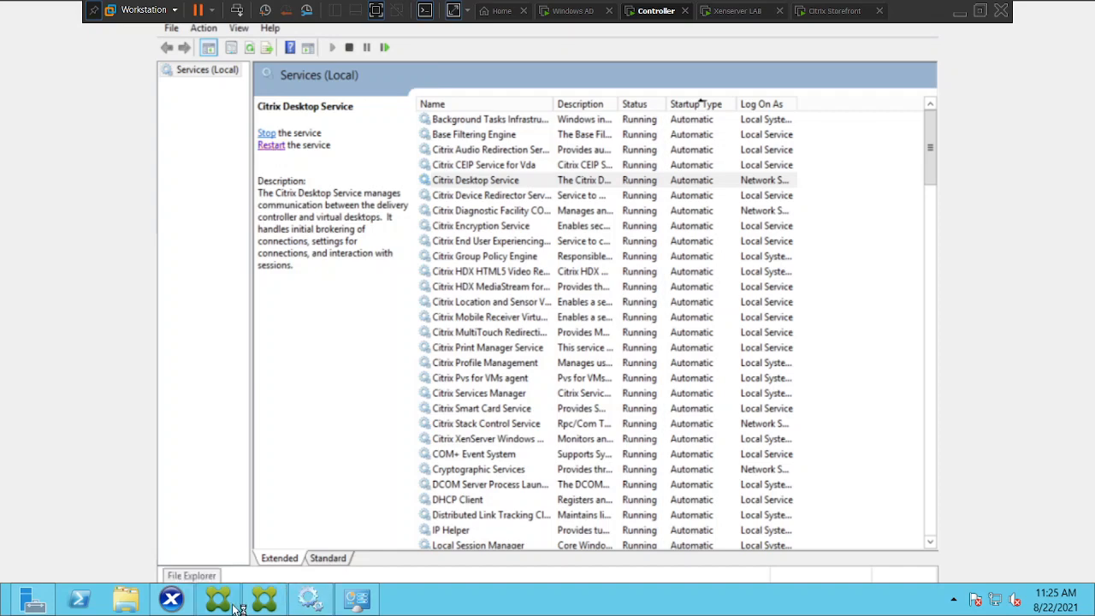
# Switch to Citrix Studio, refresh the search results, and recheck VDI01's Troubleshoot details.
pyautogui.click(265, 599)
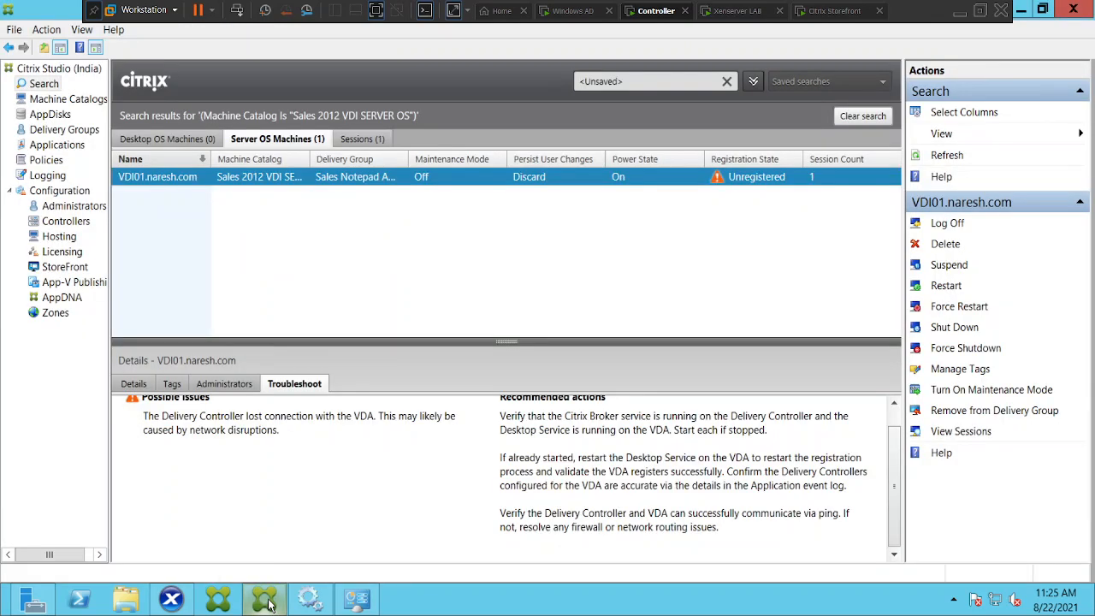
pyautogui.click(947, 156)
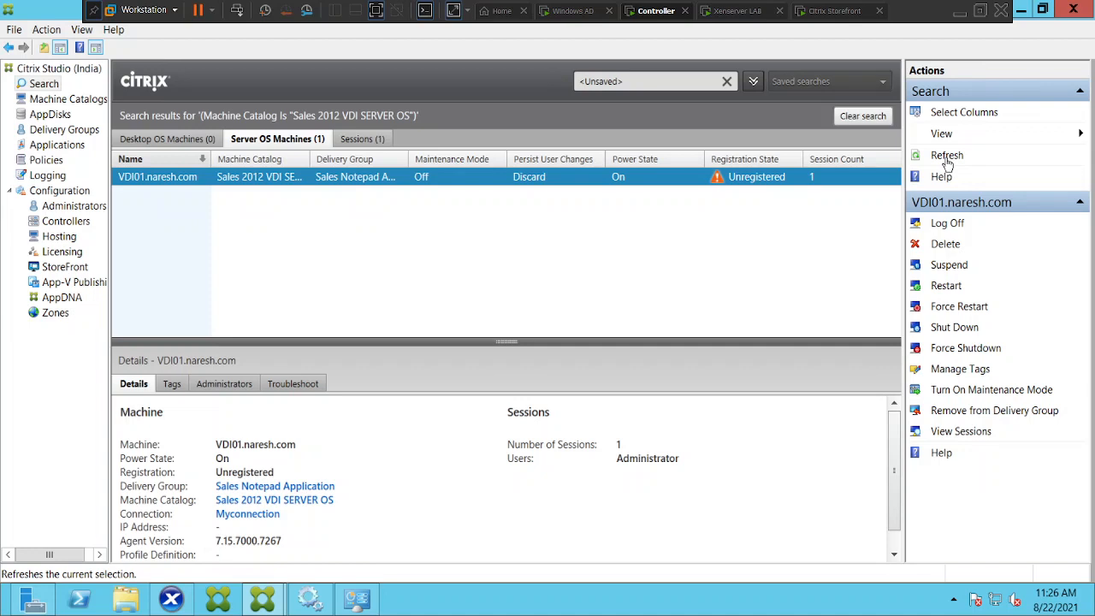
pyautogui.moveTo(718, 184)
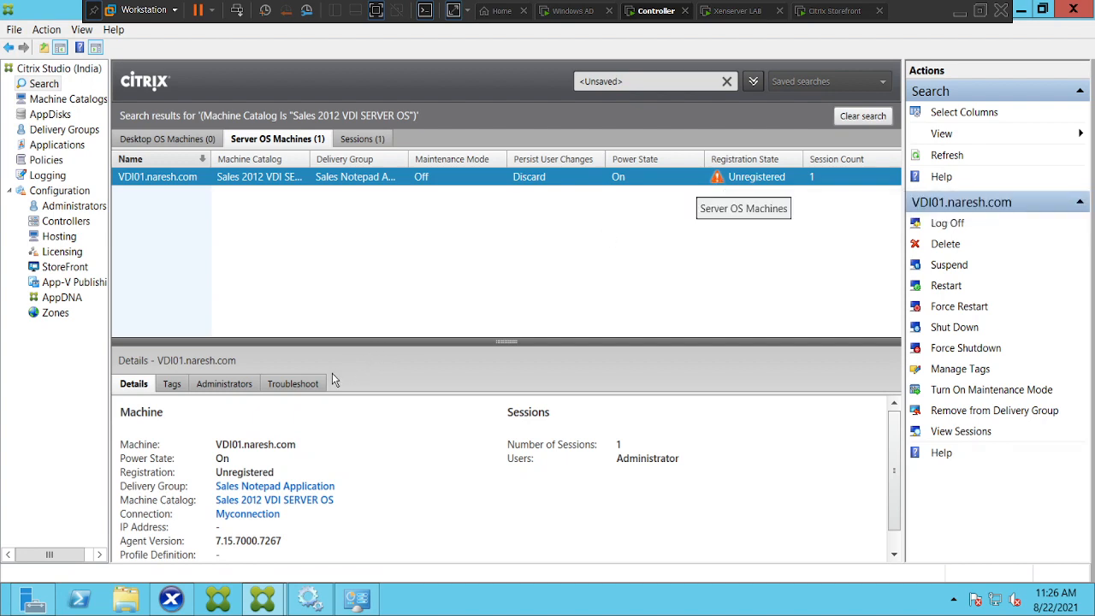
pyautogui.click(305, 383)
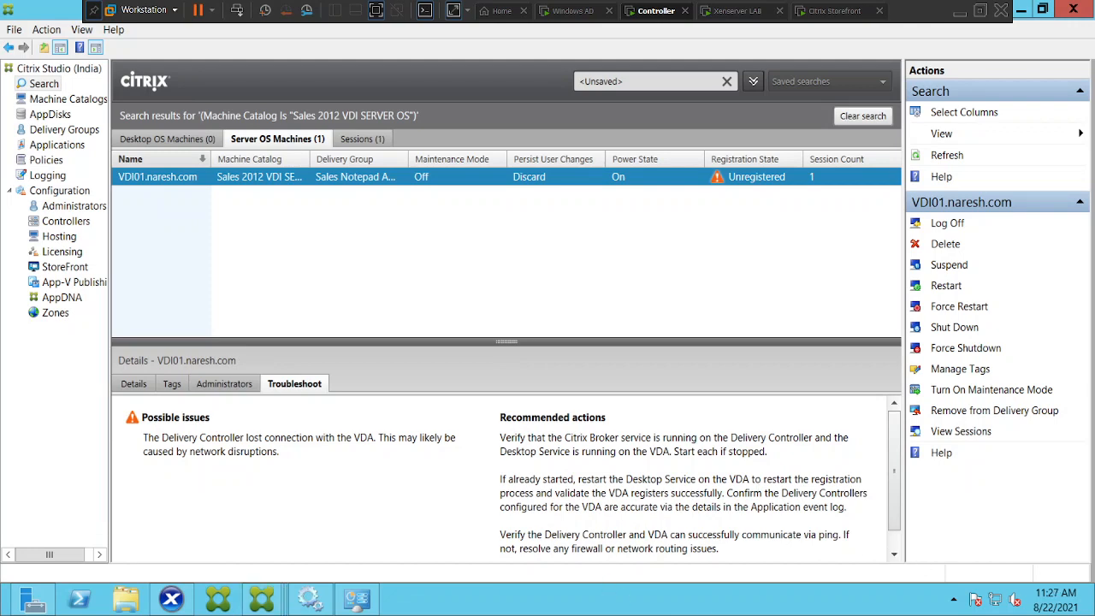
# Search apps for cmd and open Command Prompt.
pyautogui.moveTo(1079, 505)
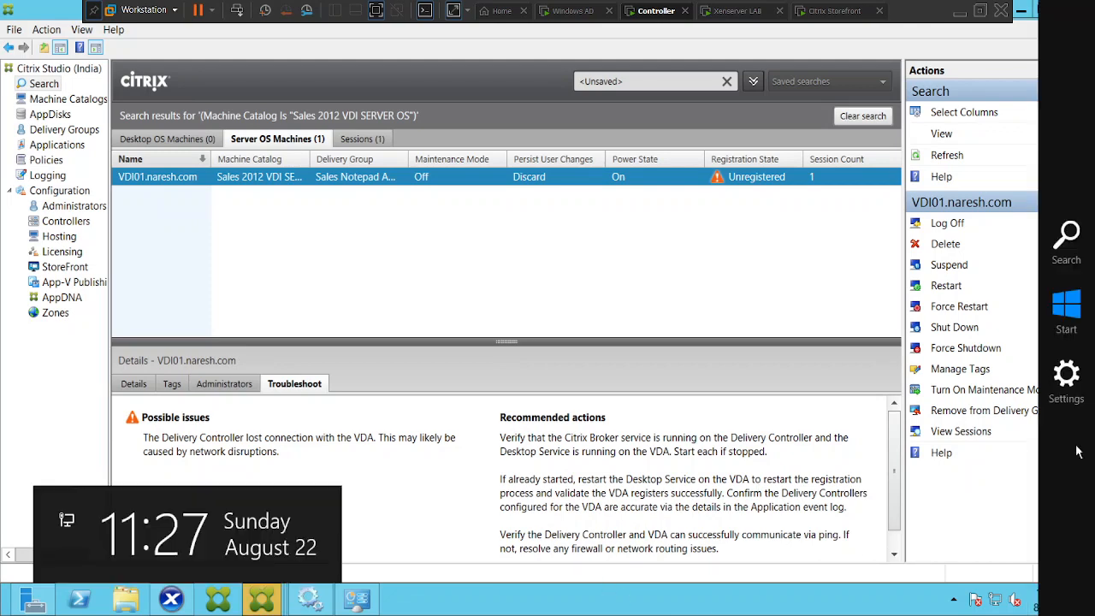
pyautogui.click(1060, 256)
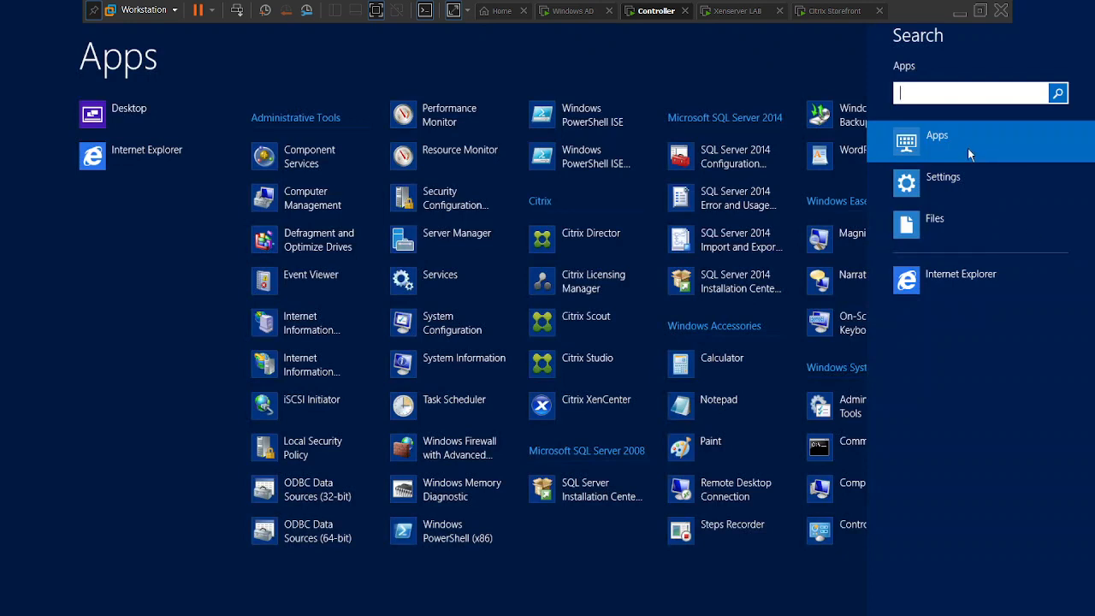
pyautogui.write('cmd')
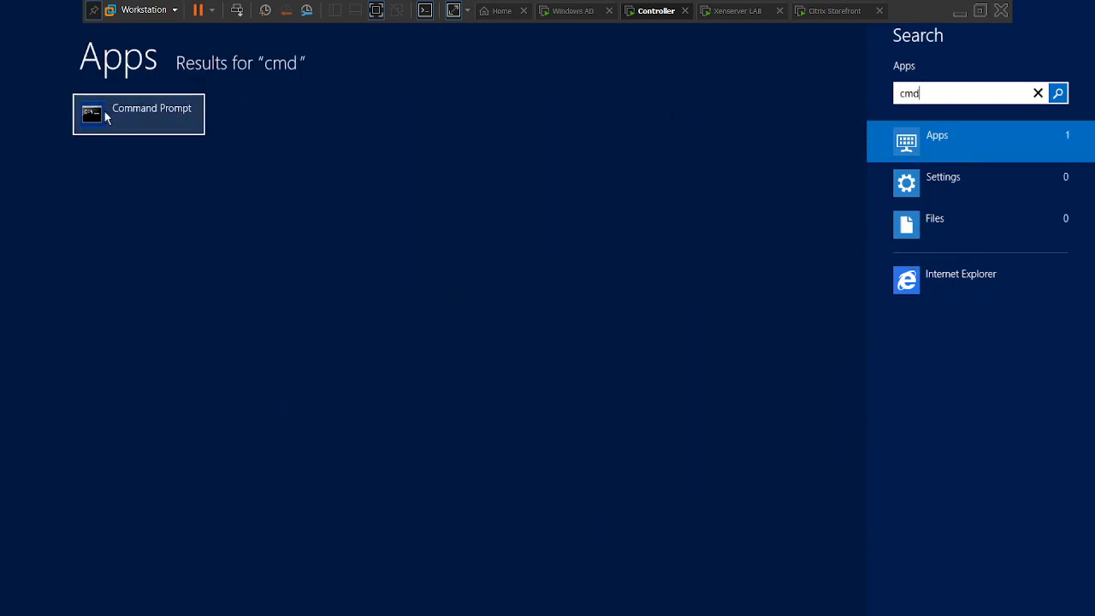
pyautogui.click(110, 121)
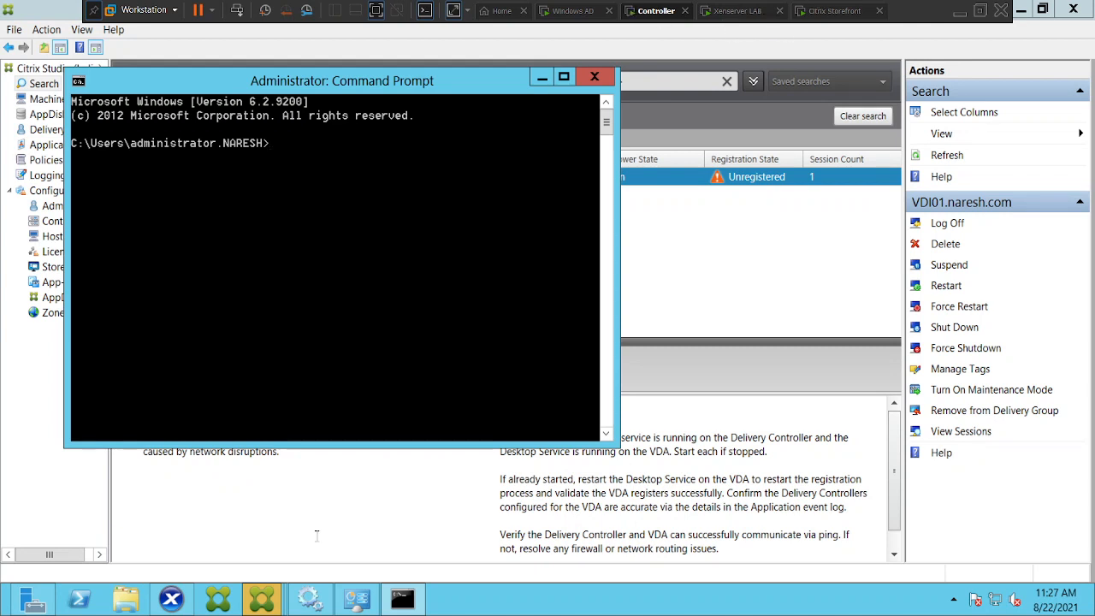
# Cancel the unresponsive snap-in prompt and view VDI01's Details in Citrix Studio.
pyautogui.moveTo(262, 605)
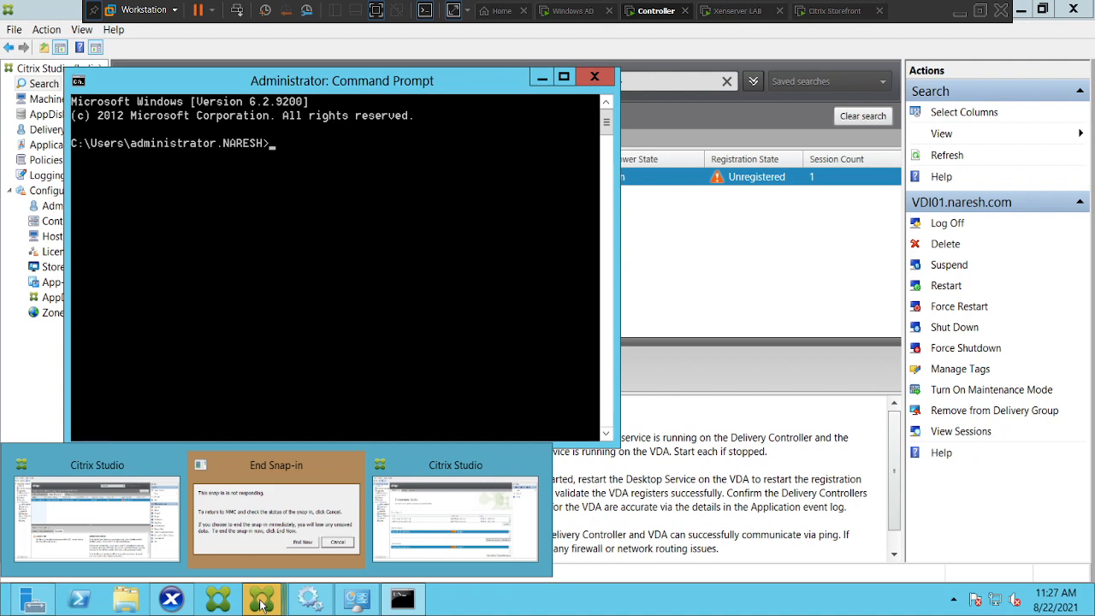
pyautogui.click(330, 552)
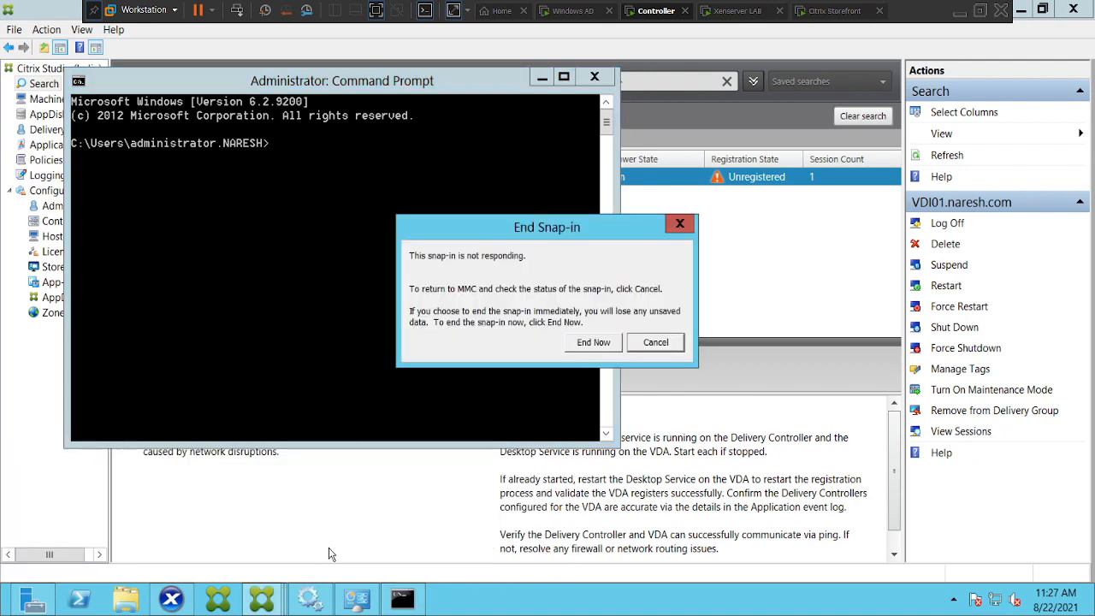
pyautogui.click(655, 342)
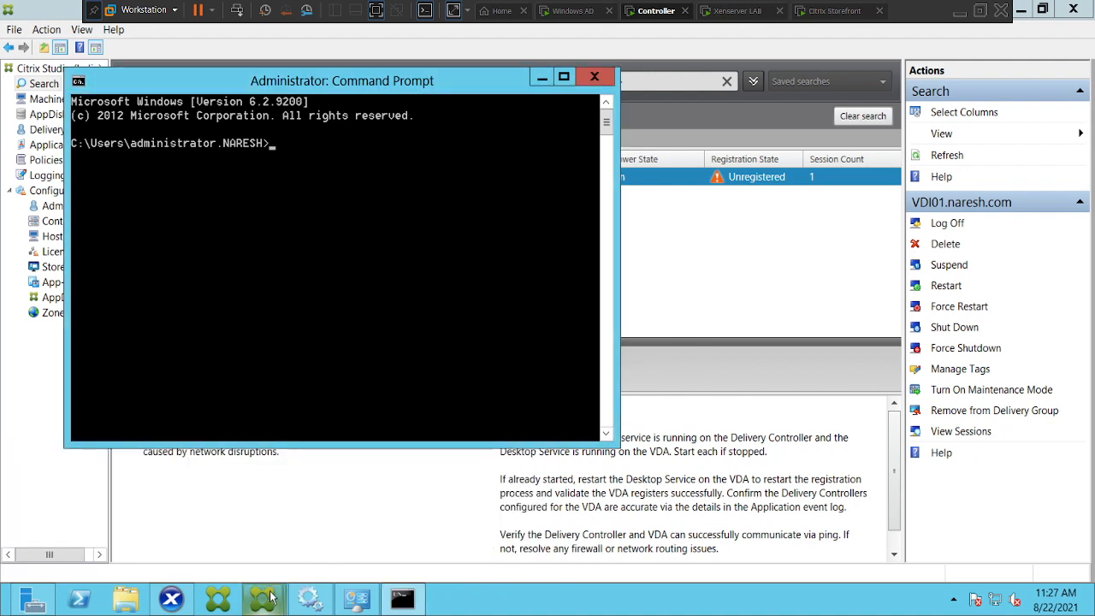
pyautogui.moveTo(270, 599)
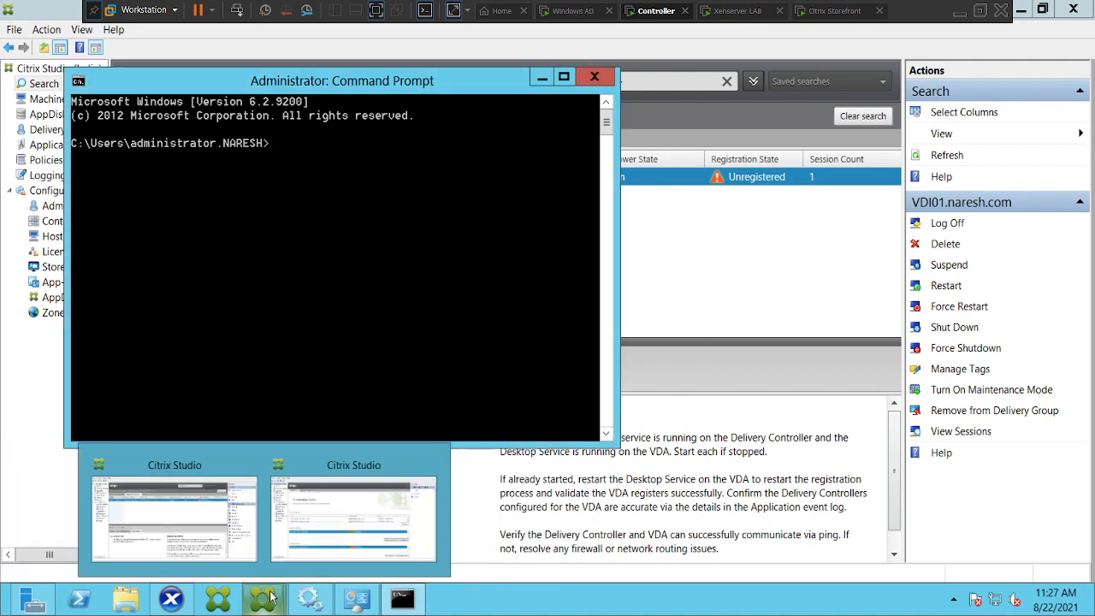
pyautogui.click(192, 516)
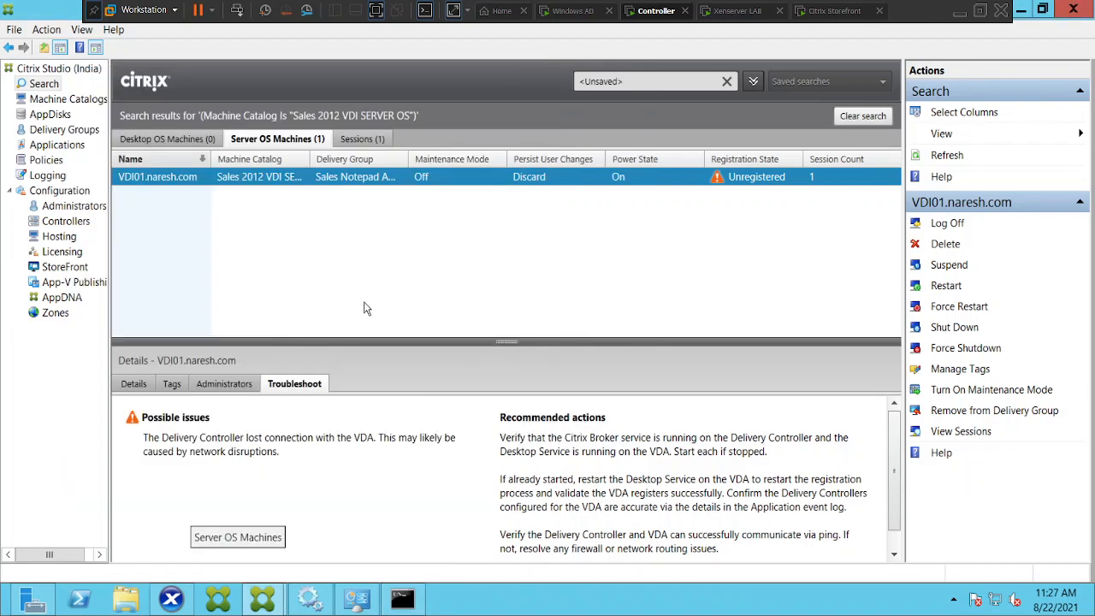
pyautogui.click(137, 385)
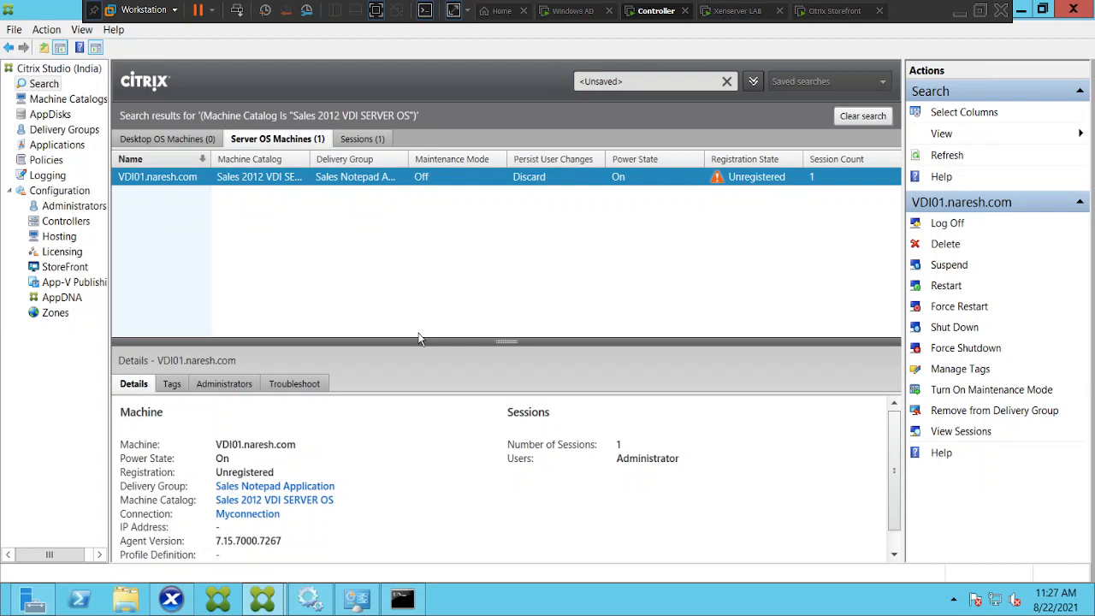
# Show VDI01's Networking tab in XenCenter and move the Command Prompt window beside it.
pyautogui.click(176, 599)
pyautogui.click(487, 116)
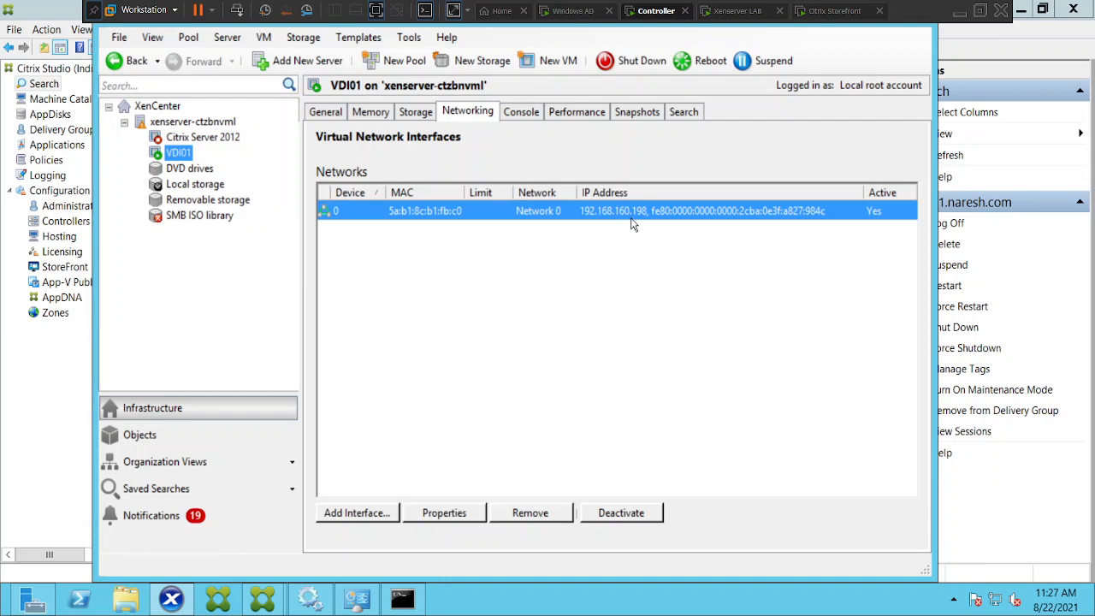
pyautogui.click(403, 599)
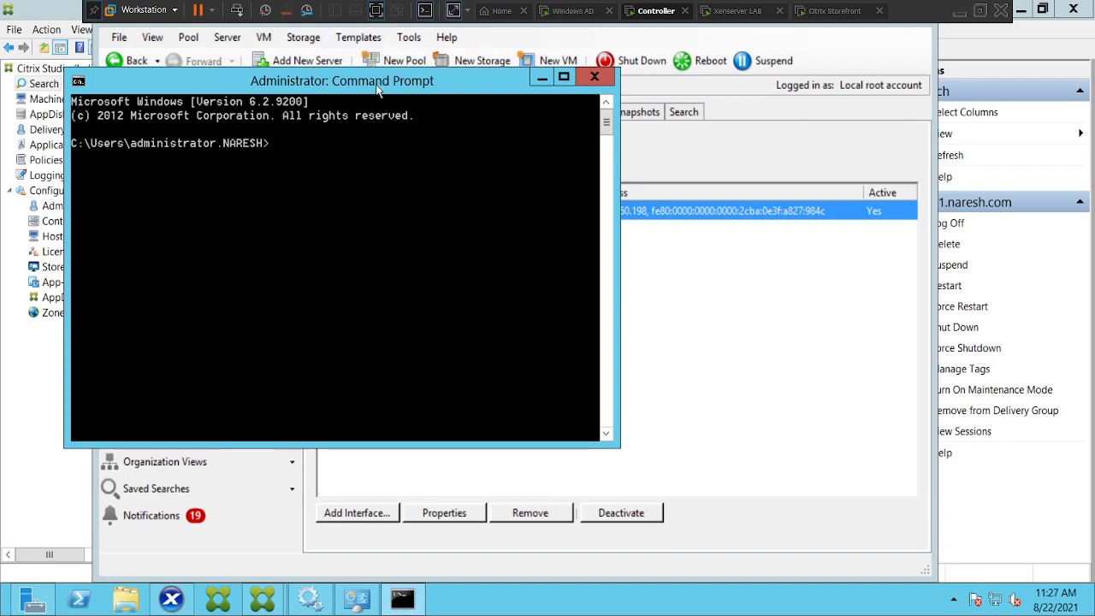
pyautogui.moveTo(377, 94); pyautogui.dragTo(637, 324)
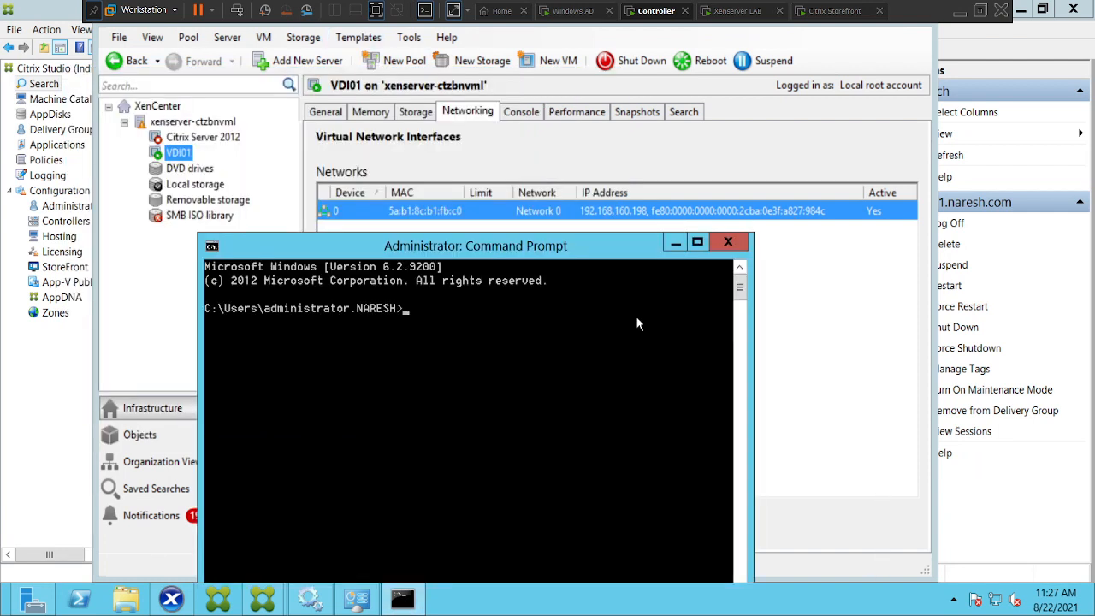
# Run a continuous ping to 192.168.160.198, stop it, and minimise the Command Prompt.
pyautogui.write('ping 192.168.160.198')
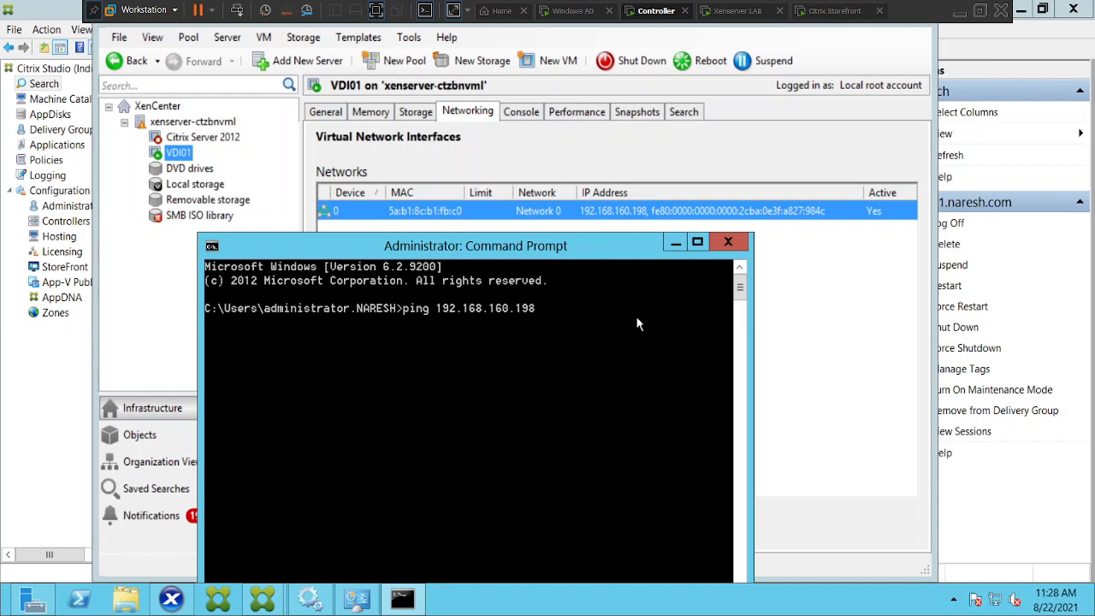
pyautogui.write(' -t')
pyautogui.press('Return')
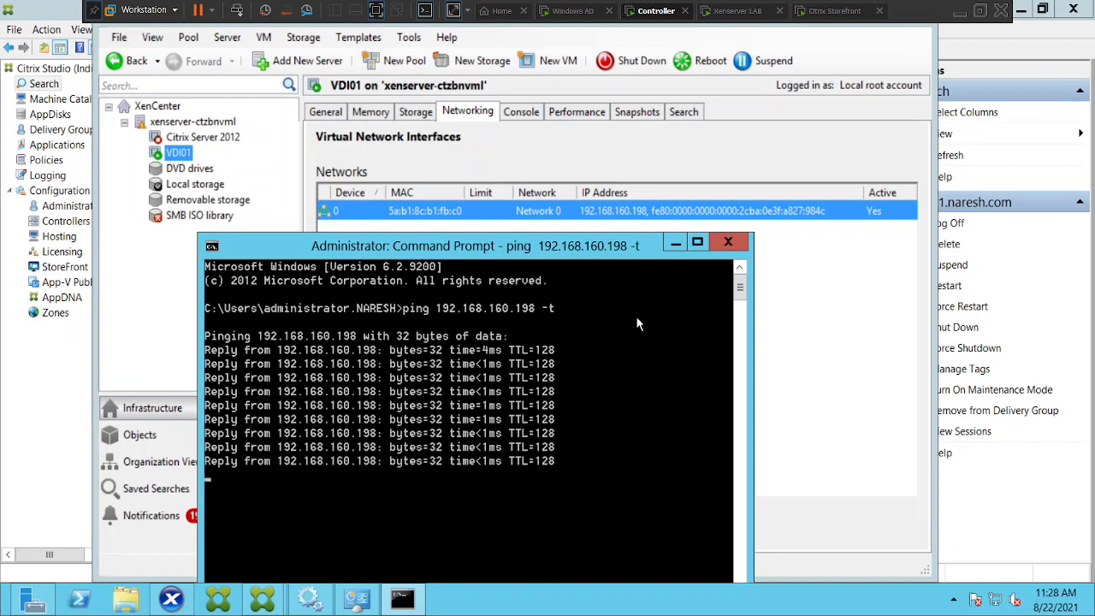
pyautogui.hotkey('ctrl', 'c')
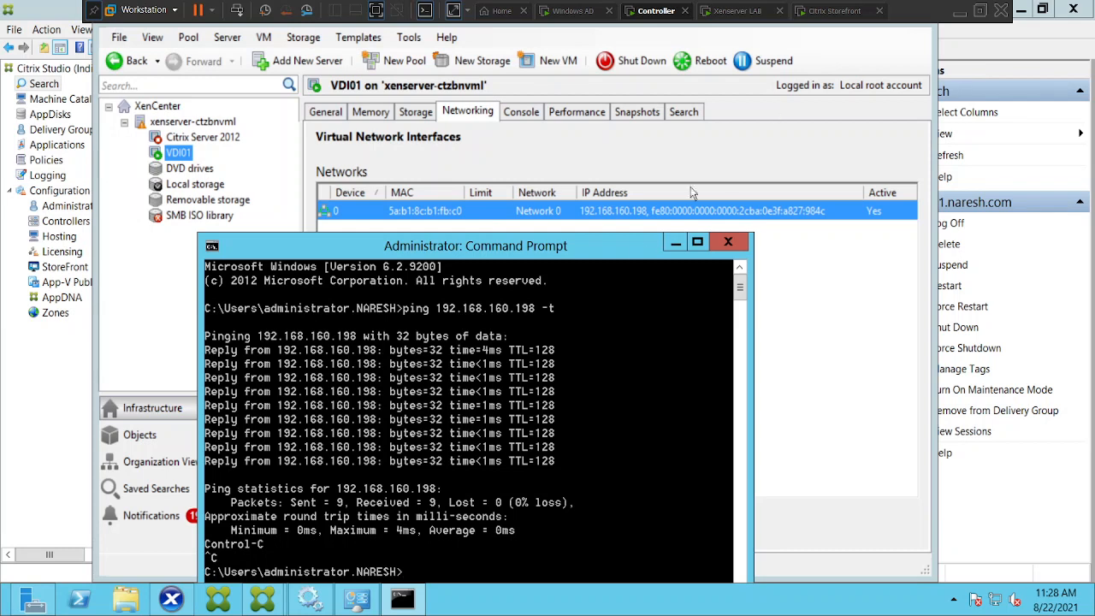
pyautogui.click(676, 245)
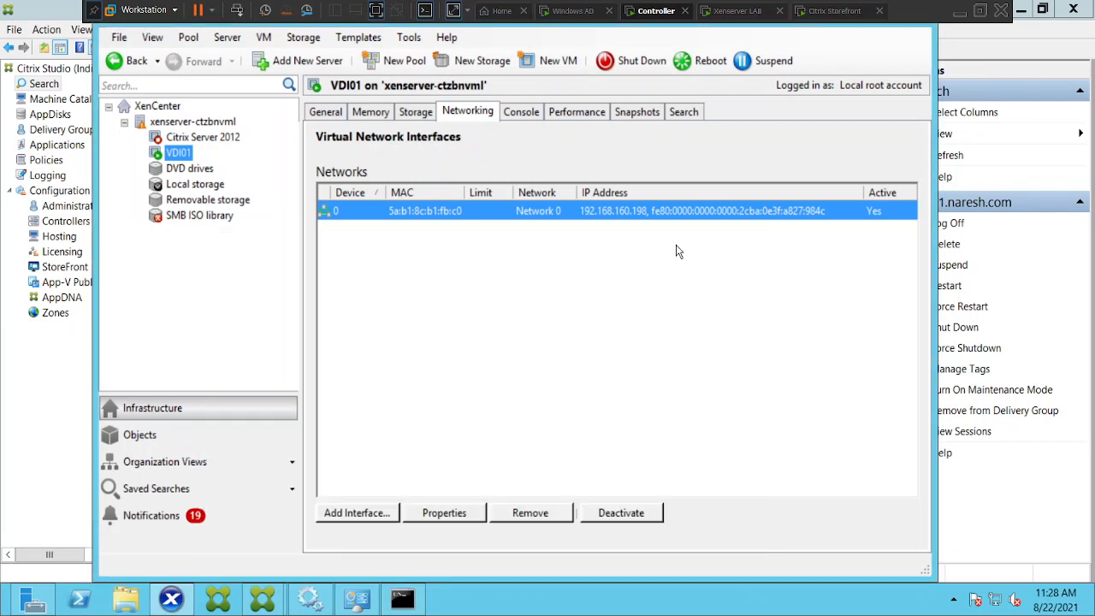
# Open VDI01's console in XenCenter, declining the Remote Desktop connection, and switch it to fullscreen.
pyautogui.click(520, 112)
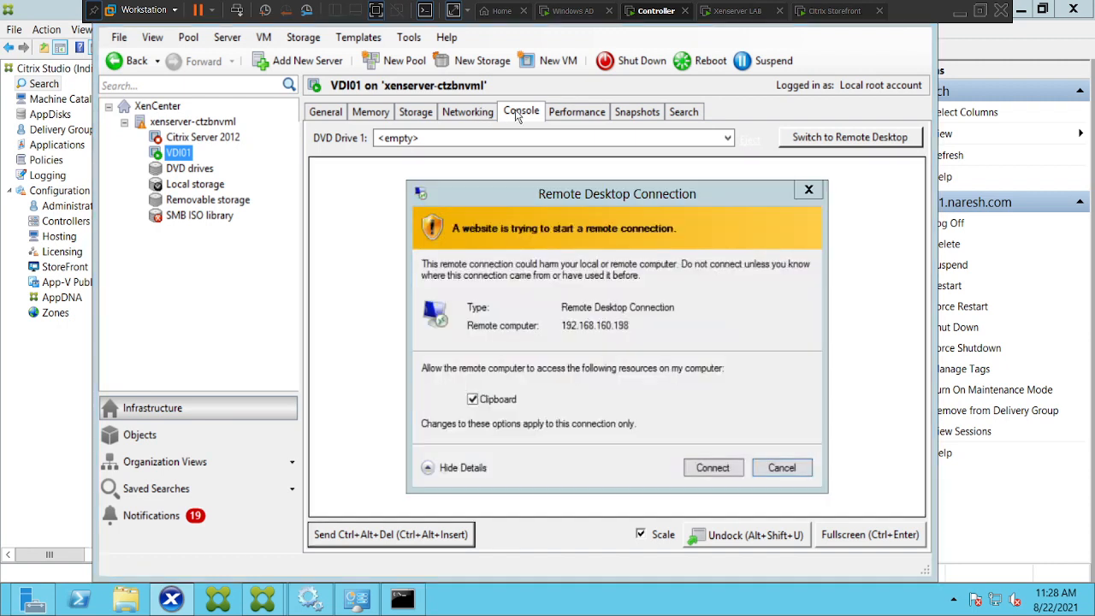
pyautogui.click(781, 467)
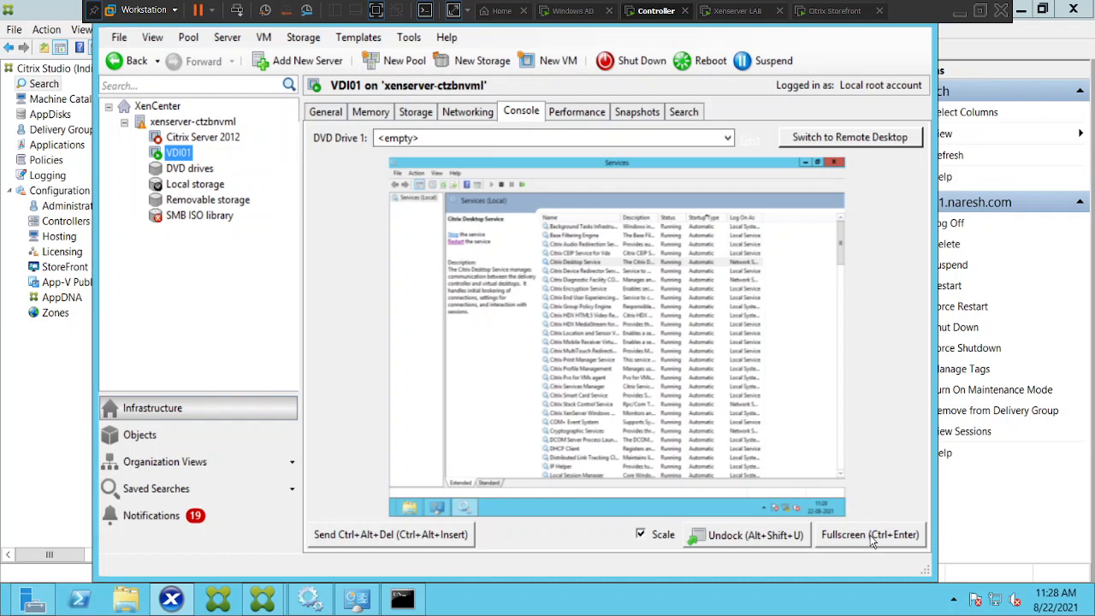
pyautogui.click(870, 535)
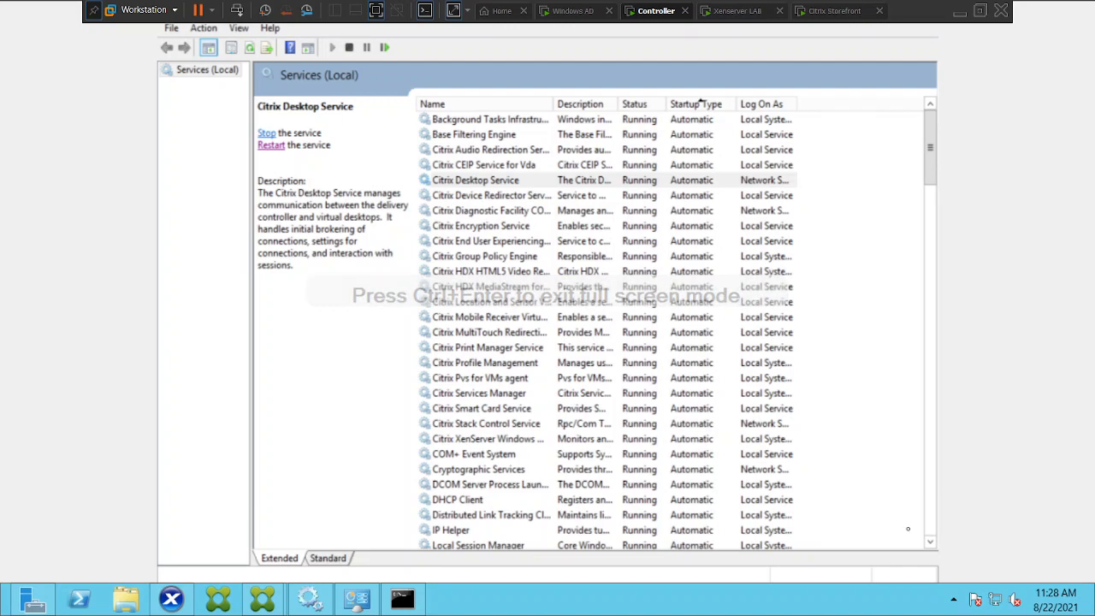
# Close the stray Libraries window, scroll through VDI01's Services list, and minimise the Services window.
pyautogui.click(908, 529)
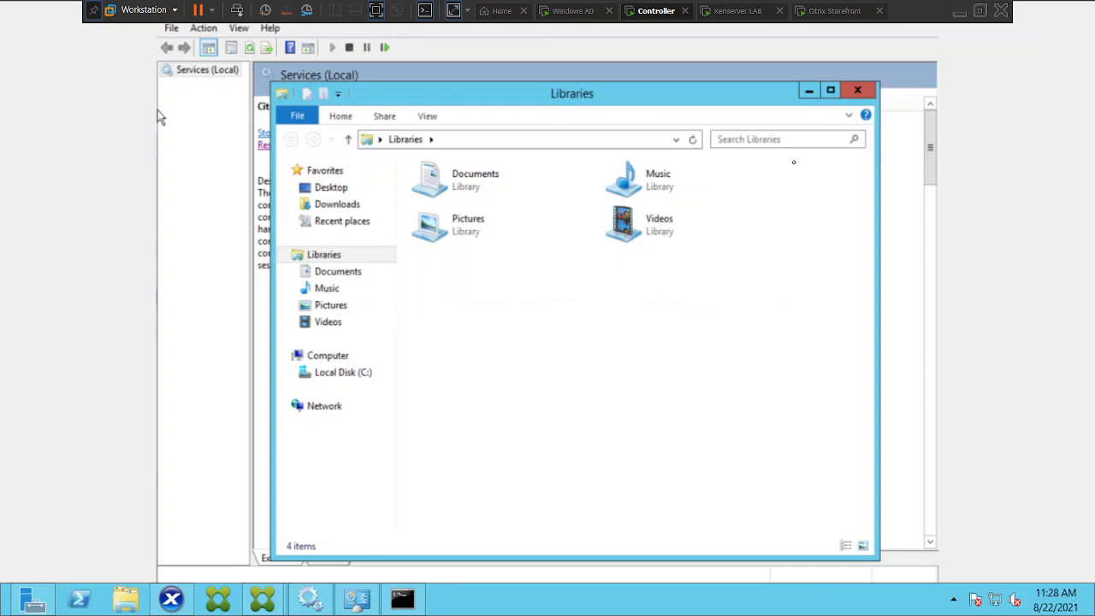
pyautogui.click(849, 87)
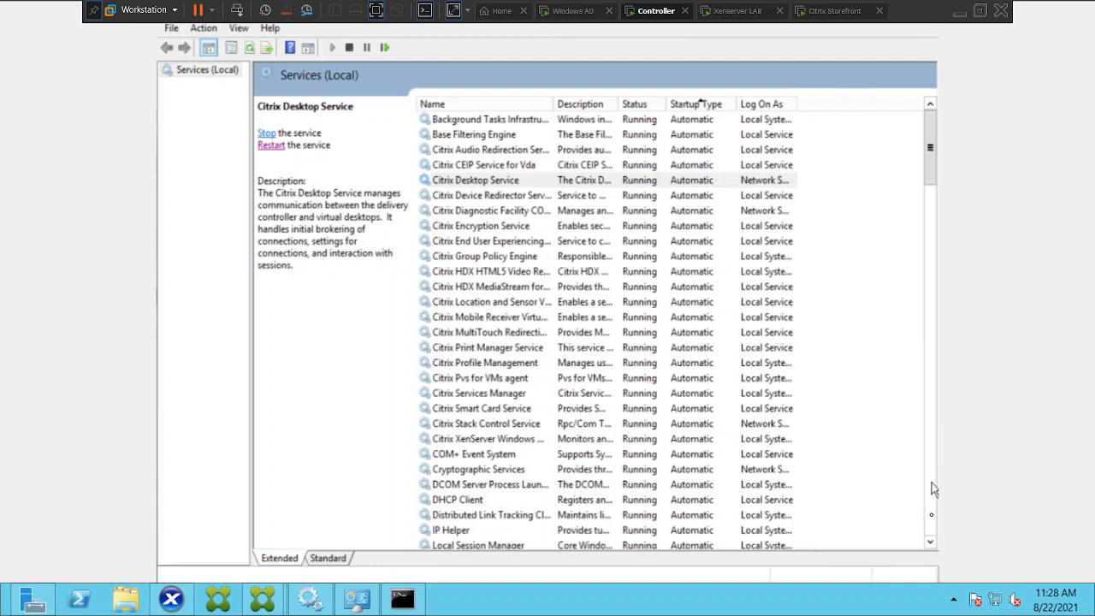
pyautogui.scroll(-15, 933, 504)
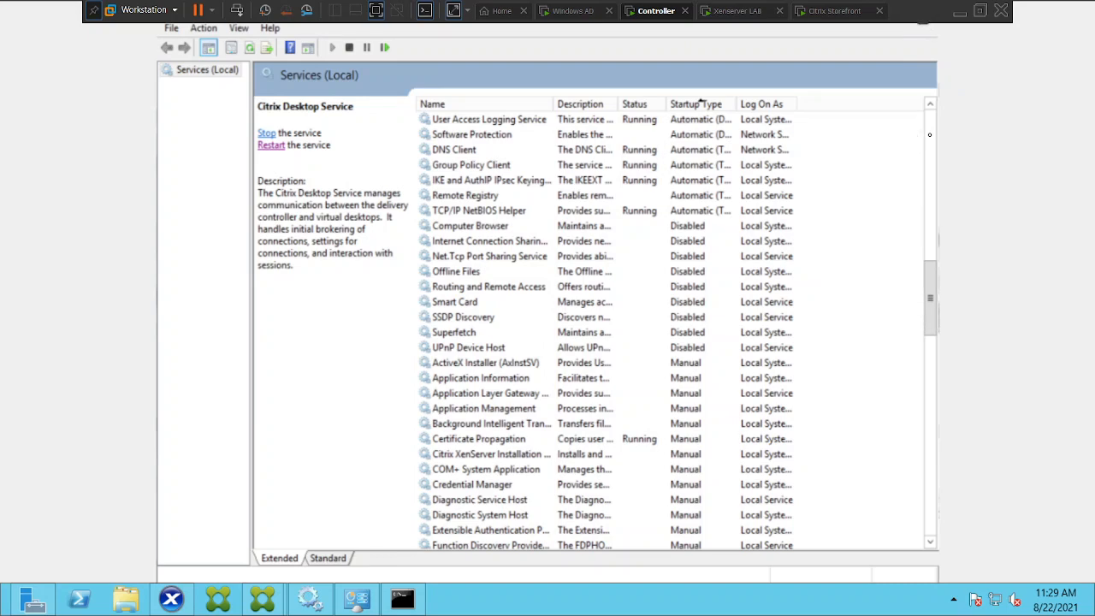
pyautogui.click(925, 27)
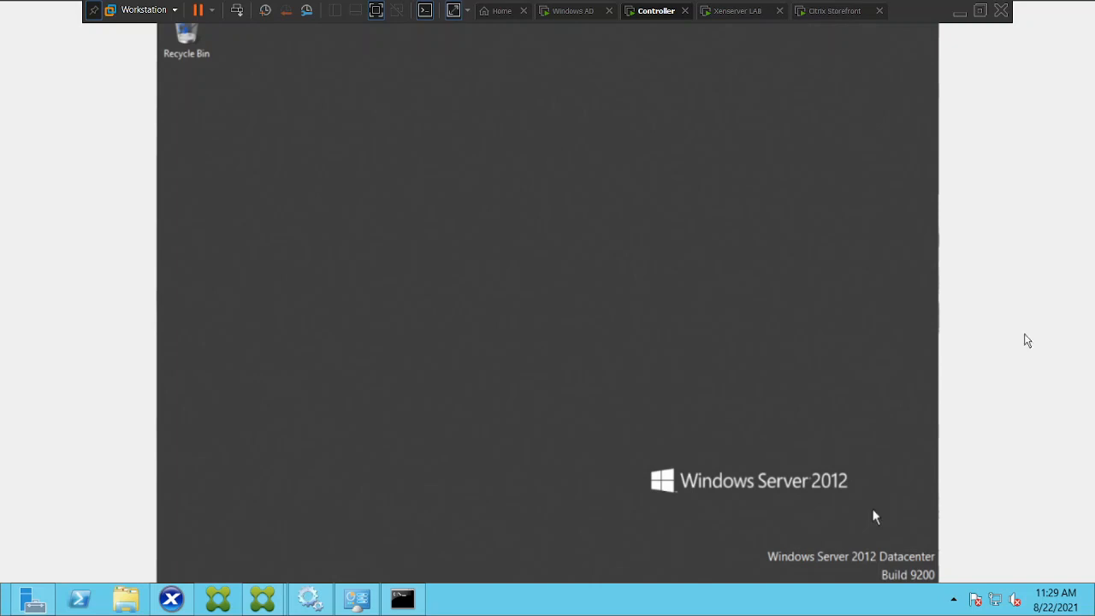
# Search VDI01's apps for cmd and open Command Prompt.
pyautogui.moveTo(936, 580)
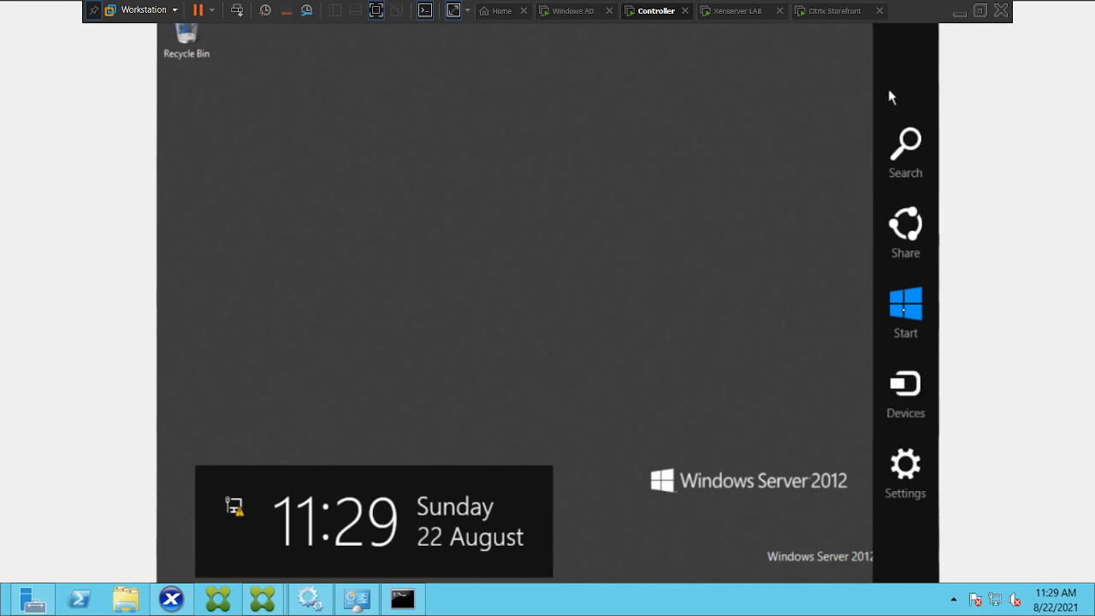
pyautogui.click(902, 139)
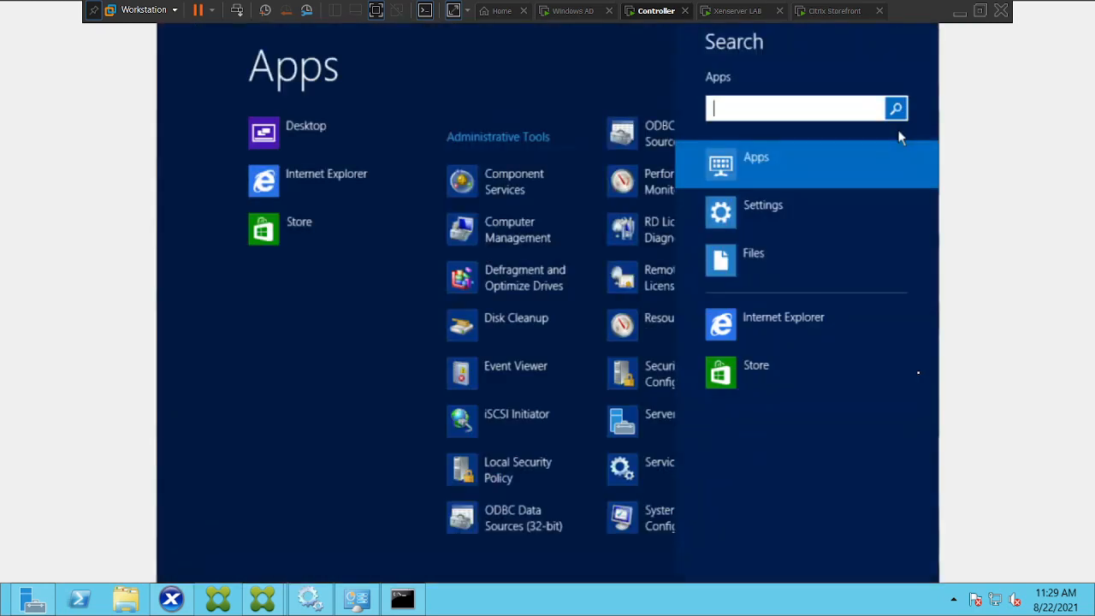
pyautogui.write('cmd')
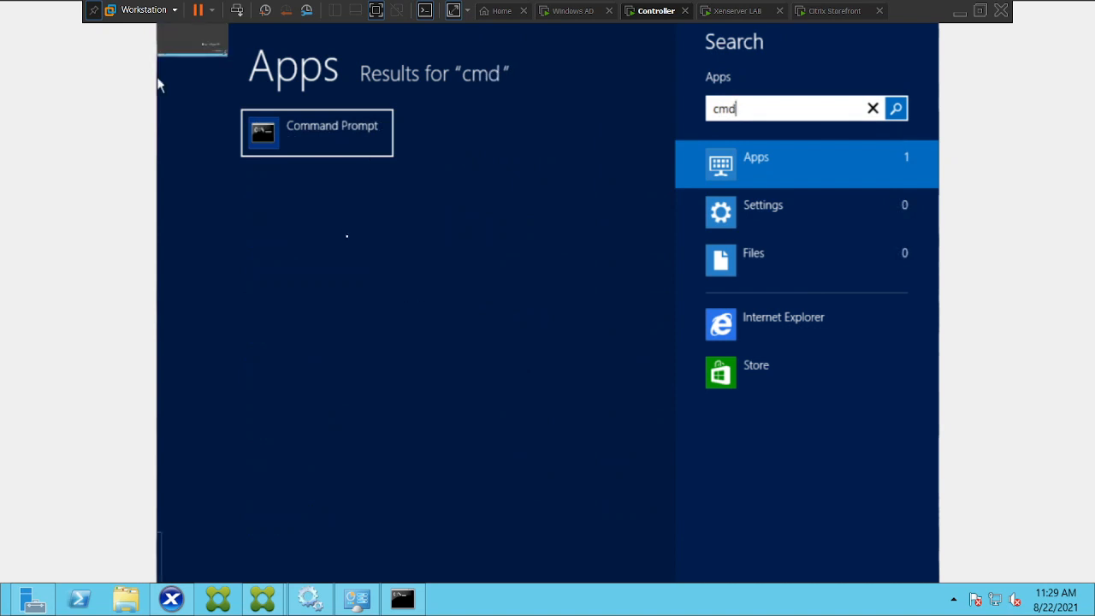
pyautogui.click(263, 126)
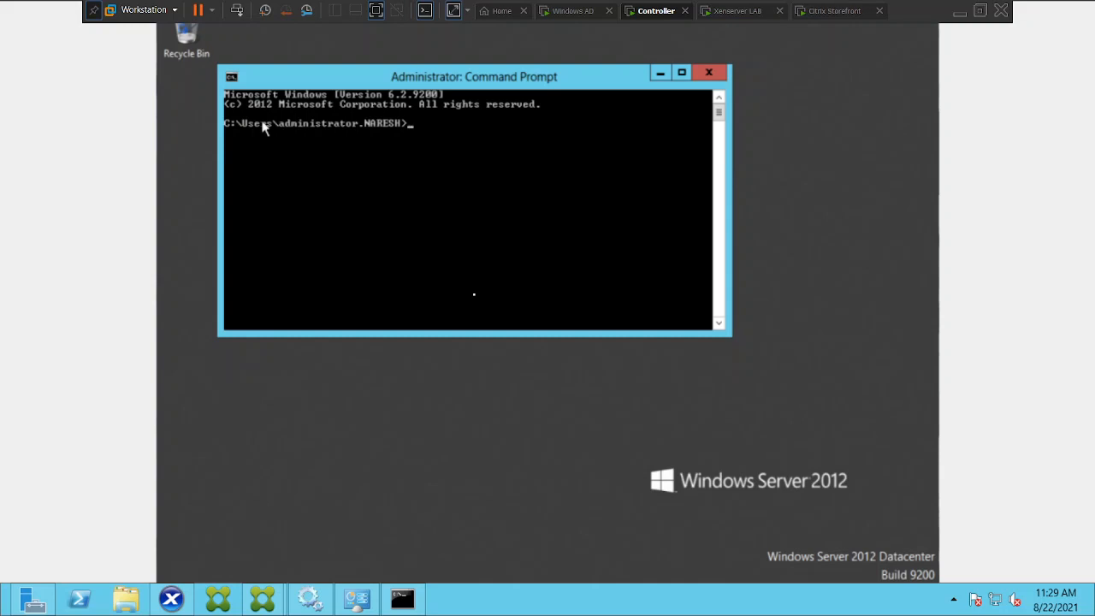
# Begin entering a ping command to 192.168 in VDI01's Command Prompt.
pyautogui.write('ping 192.168')
# Bring up the controller's Command Prompt and run ipconfig.
pyautogui.click(406, 604)
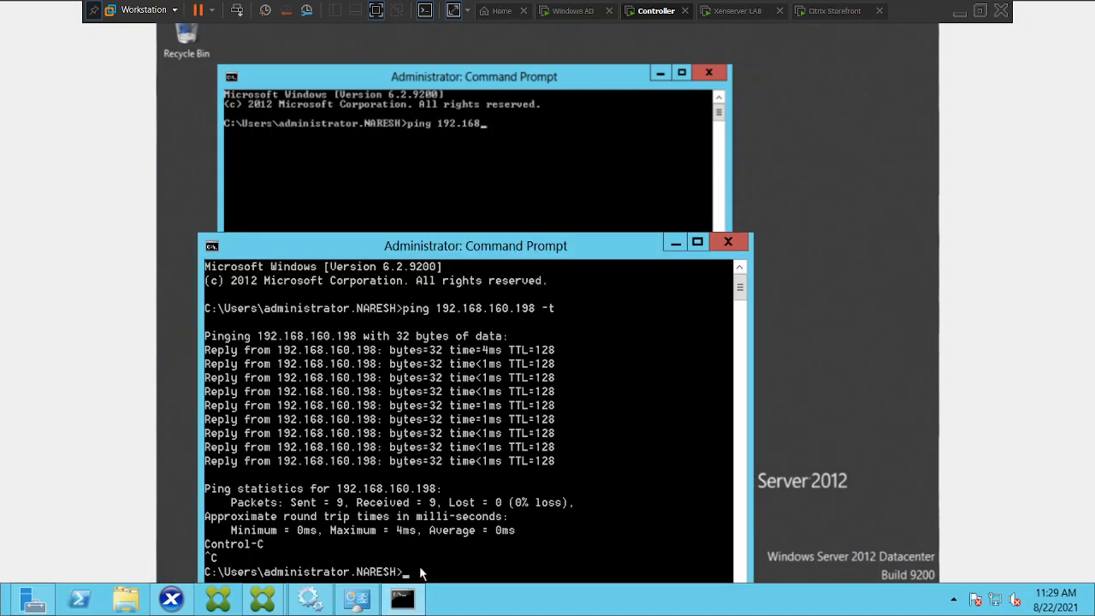
pyautogui.write('ipconfig')
pyautogui.press('Return')
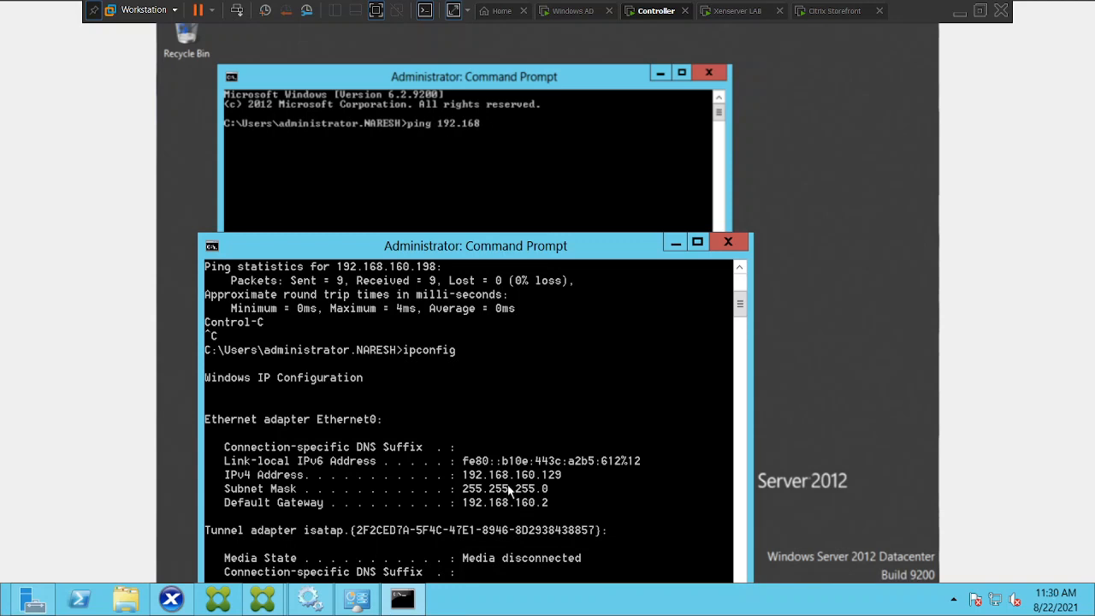
# Complete the command in VDI01's Command Prompt as a continuous ping to 192.168.160.129 and run it.
pyautogui.click(489, 147)
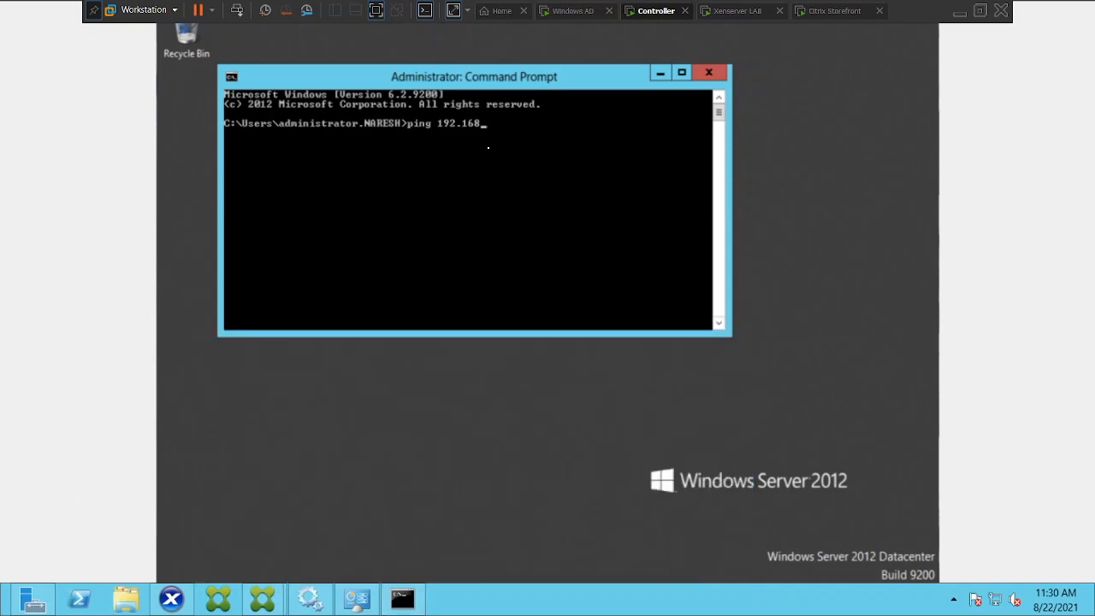
pyautogui.write('160')
pyautogui.write('.129 ')
pyautogui.write('0')
pyautogui.press('BackSpace')
pyautogui.press('BackSpace')
pyautogui.write('-t')
pyautogui.press('Return')
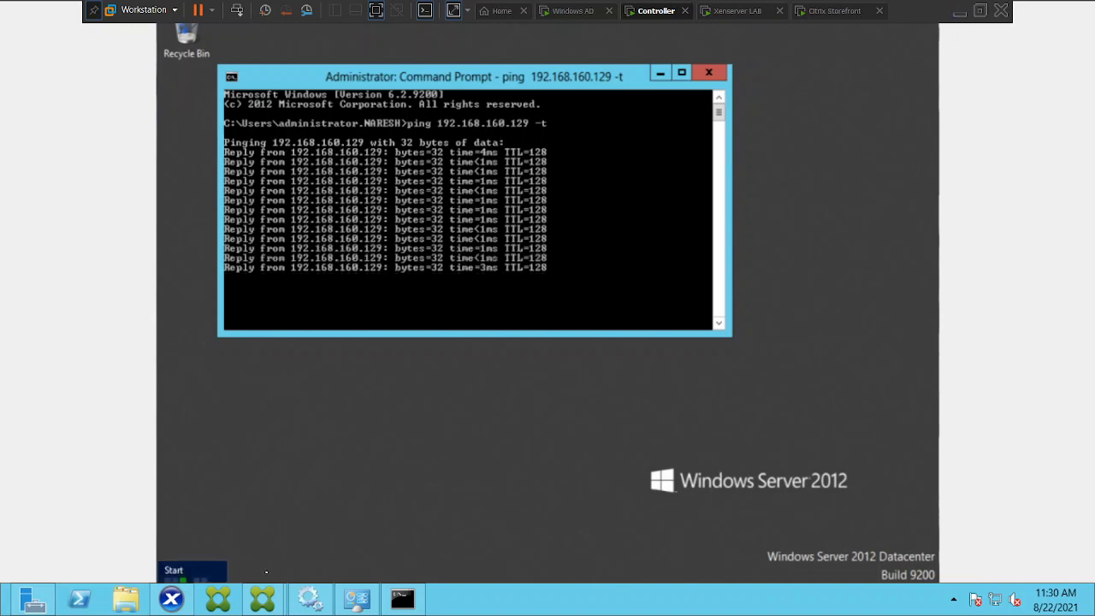
# Switch to Citrix Studio and refresh the VDI01 machine list.
pyautogui.moveTo(261, 605)
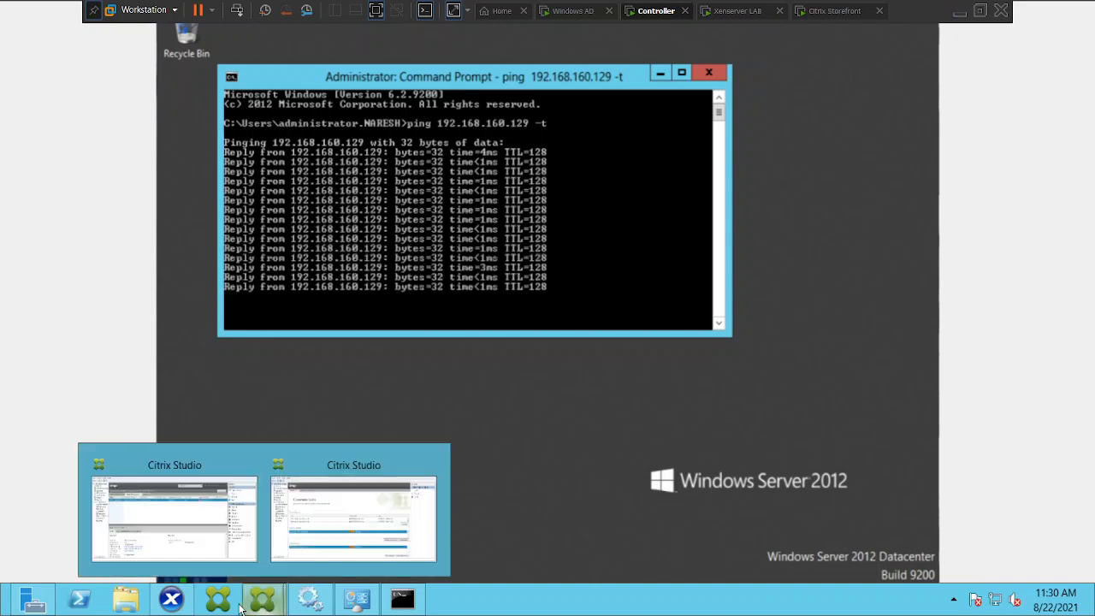
pyautogui.click(157, 518)
pyautogui.click(952, 159)
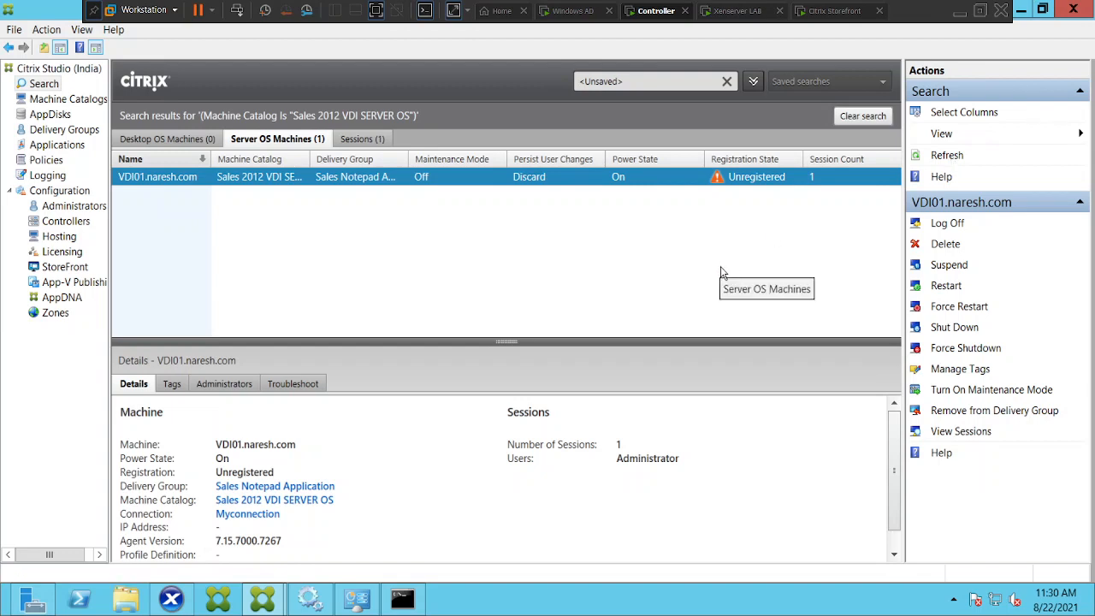
# Bring up the controller's Command Prompt, move it up, and run ipconfig /all, correcting the mistyped command.
pyautogui.click(412, 603)
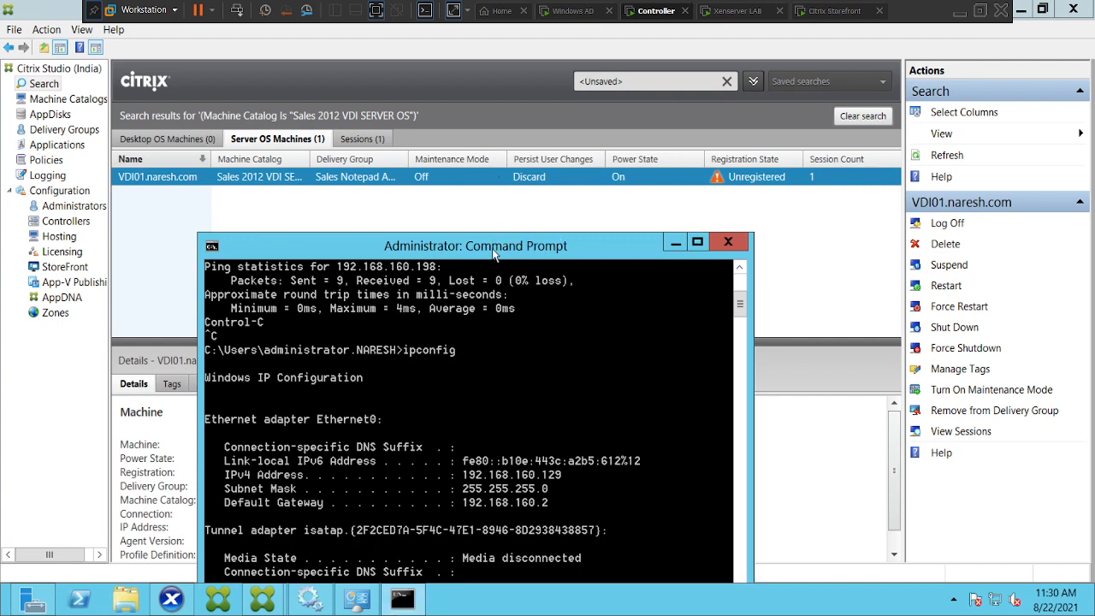
pyautogui.moveTo(494, 252); pyautogui.dragTo(470, 34)
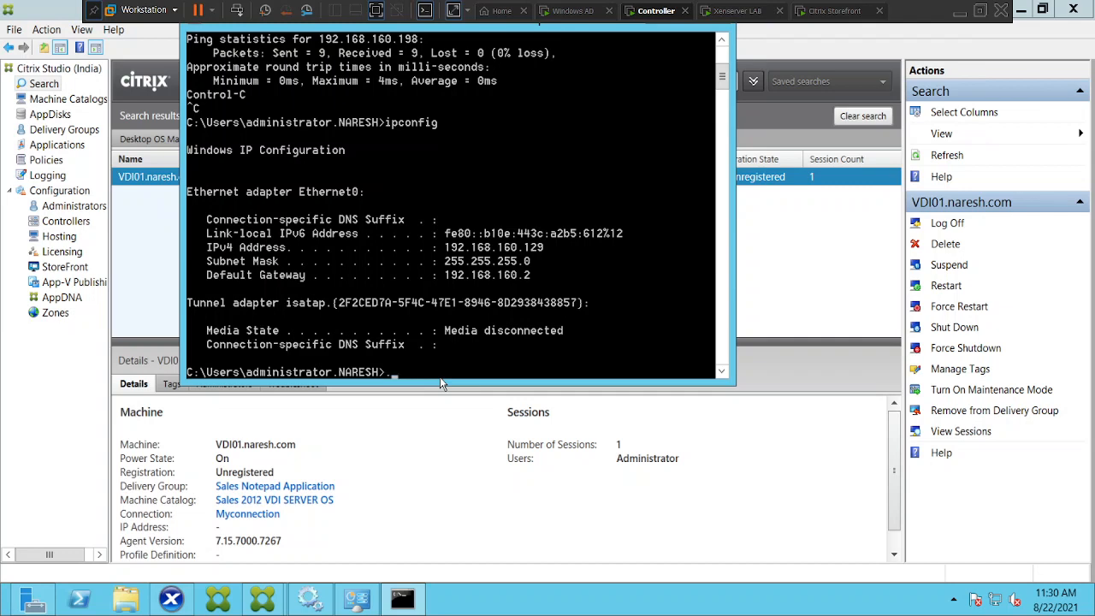
pyautogui.write('ipconfig /all')
pyautogui.press('Return')
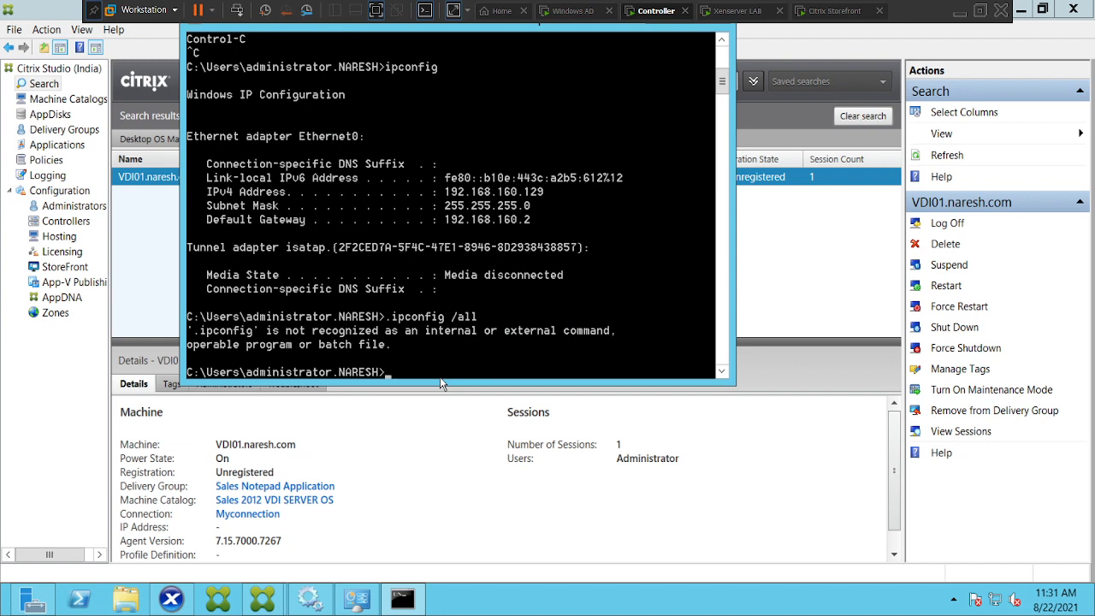
pyautogui.press('Up')
pyautogui.press('Home')
pyautogui.press('Delete')
pyautogui.press('Return')
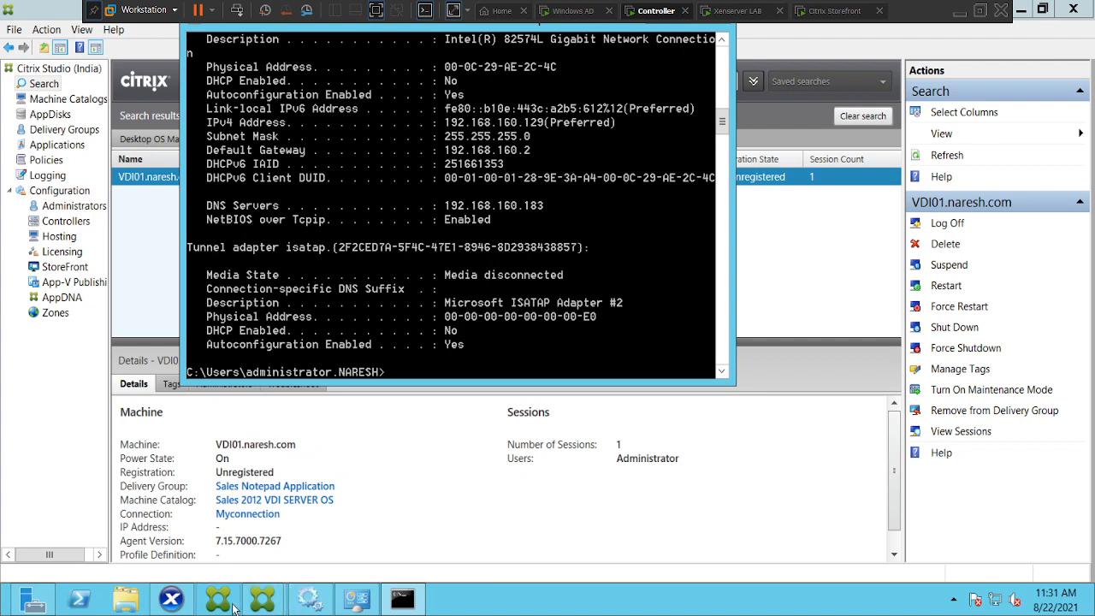
# Return to VDI01's console in XenCenter and stop the continuous ping.
pyautogui.click(172, 600)
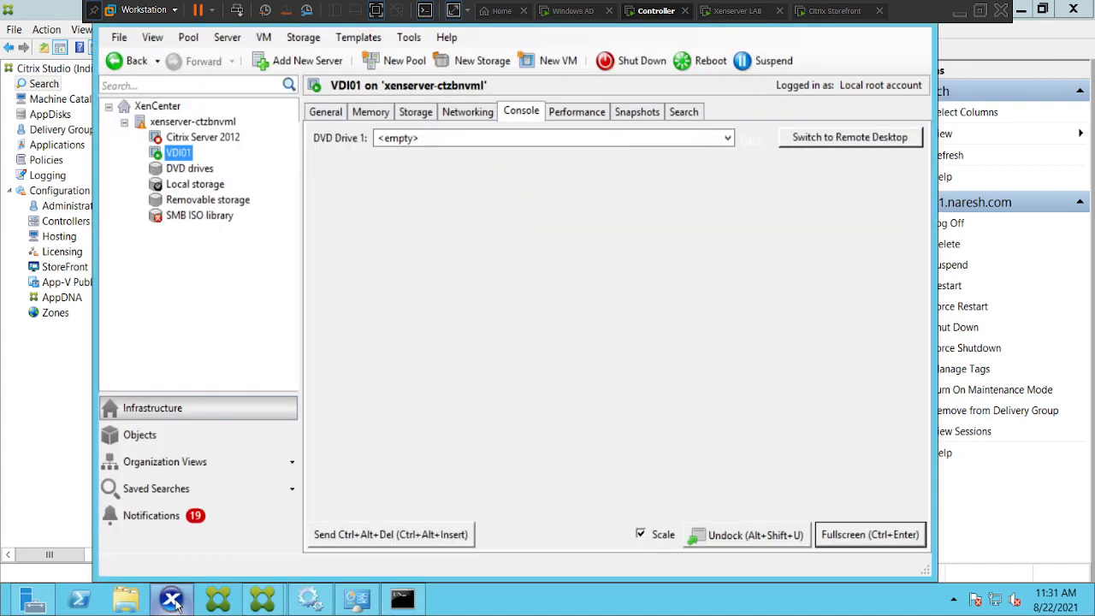
pyautogui.click(466, 111)
pyautogui.click(515, 120)
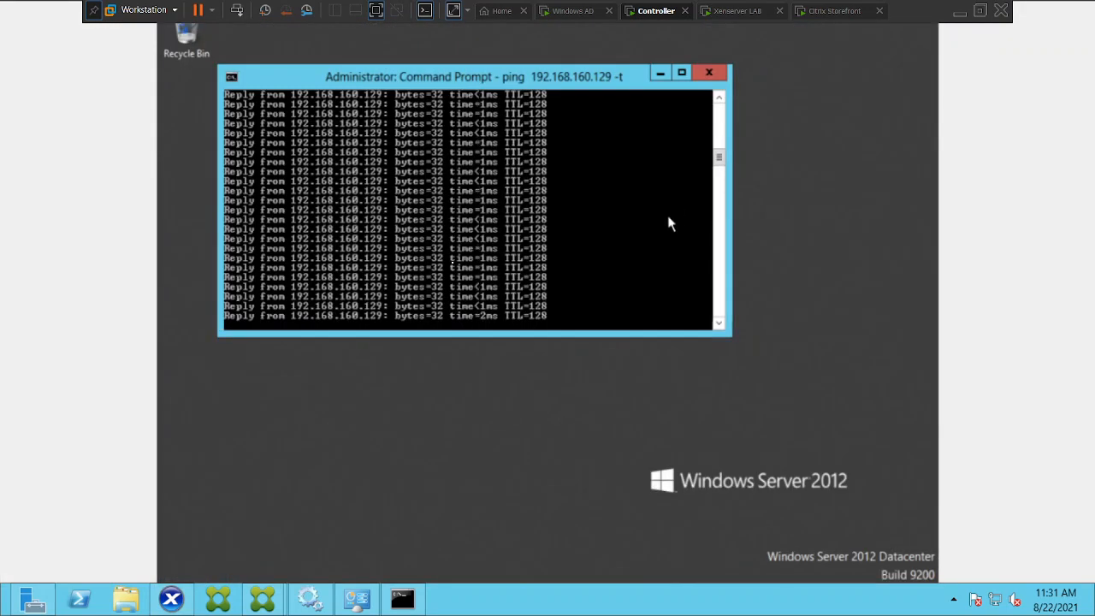
pyautogui.hotkey('ctrl', 'c')
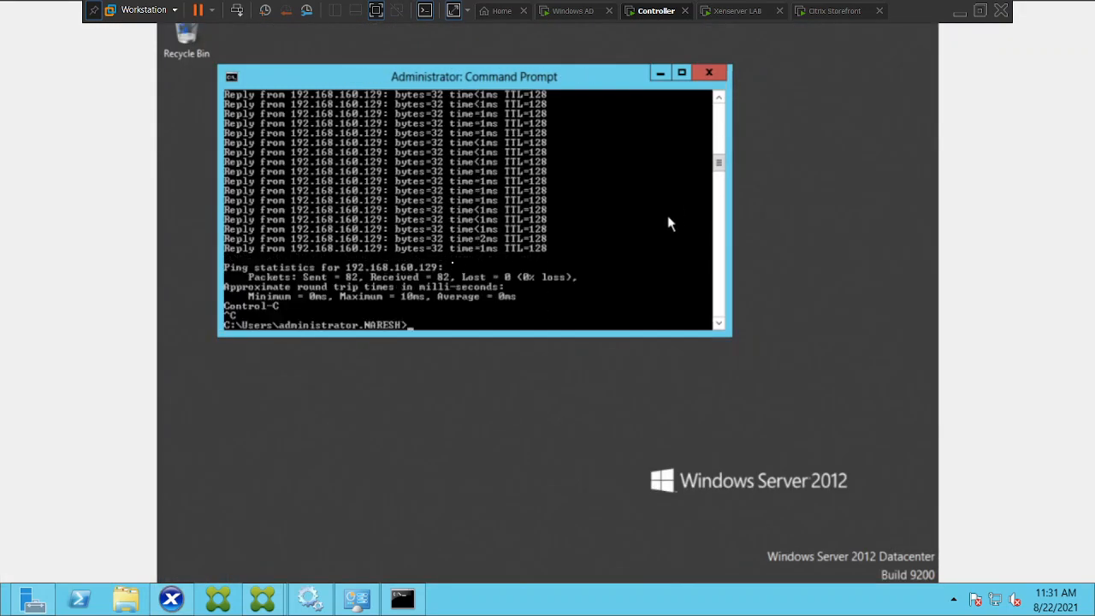
# Run ipconfig /all in VDI01's Command Prompt.
pyautogui.write('ipconfig /all')
pyautogui.press('Return')
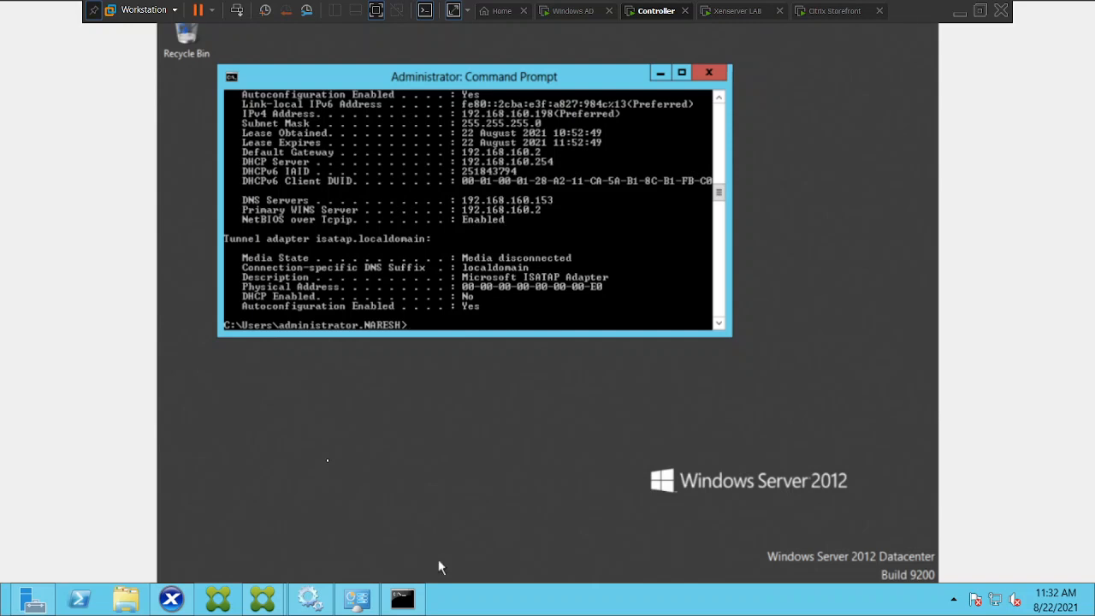
pyautogui.click(406, 602)
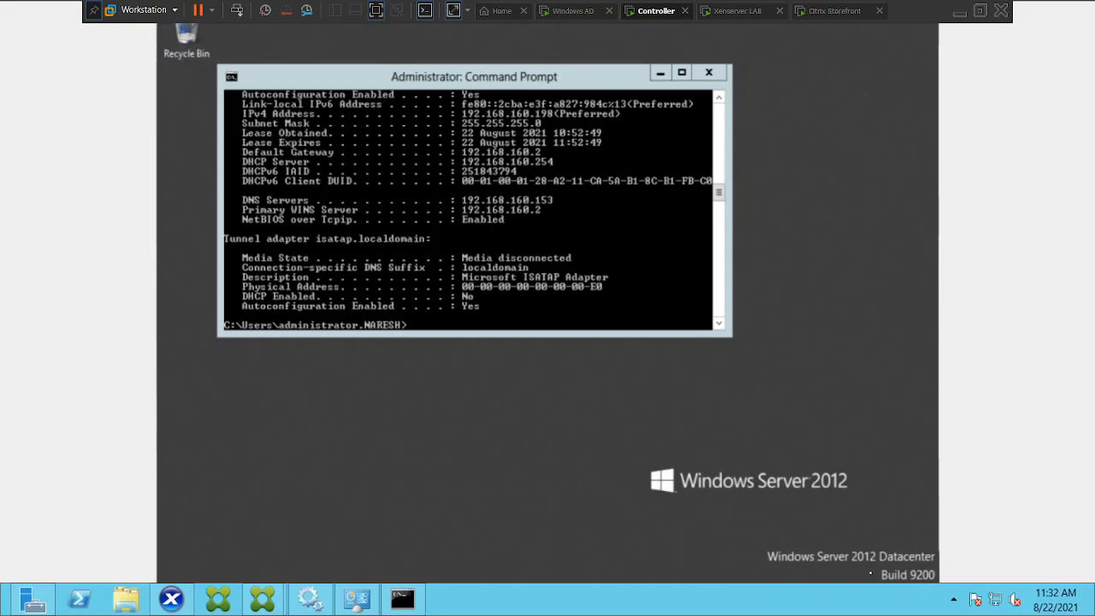
# Search VDI01 for ncpa.cpl and open Network Connections.
pyautogui.moveTo(1079, 603)
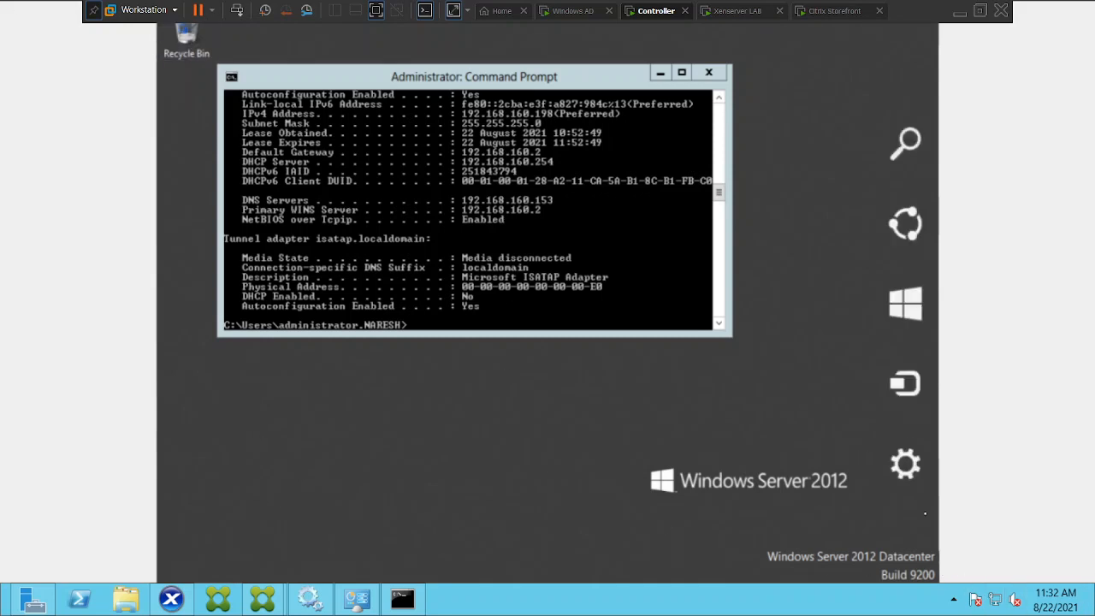
pyautogui.moveTo(891, 344)
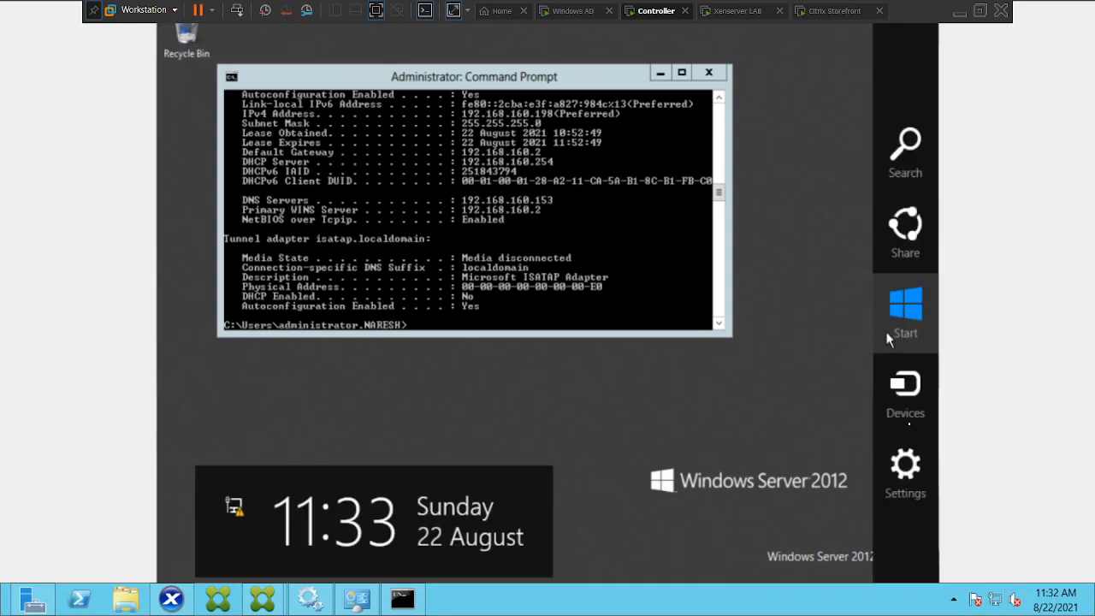
pyautogui.click(905, 174)
pyautogui.write('ncpa.cpl')
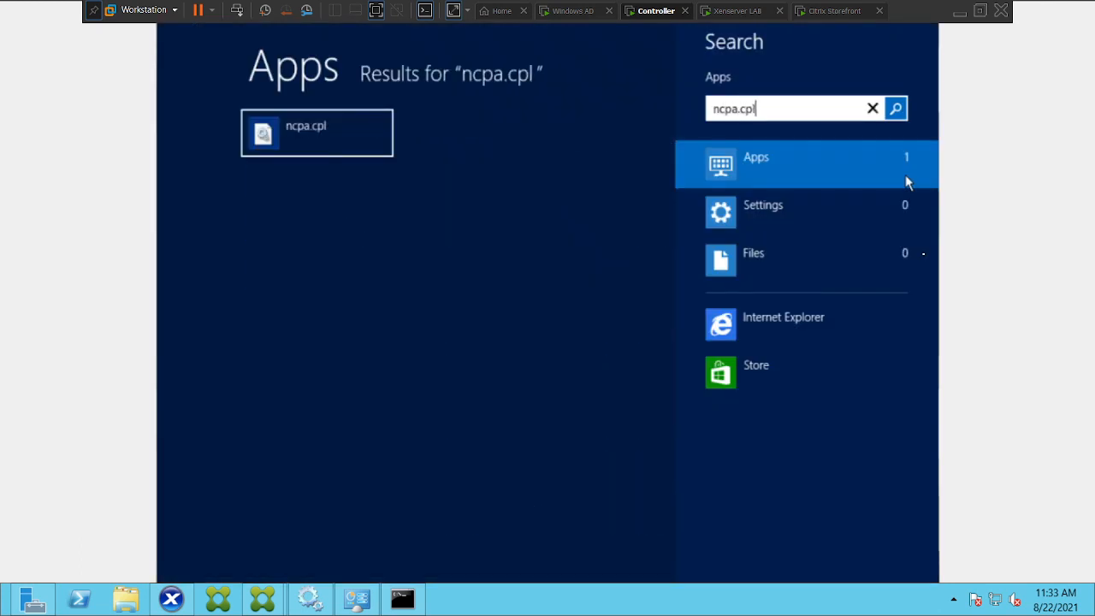
pyautogui.click(342, 147)
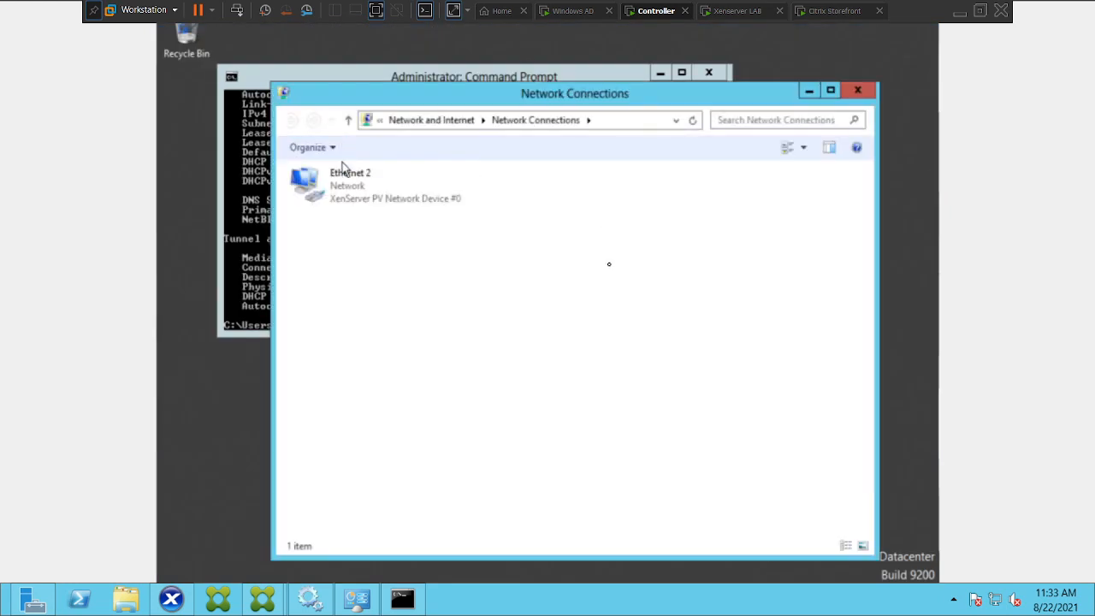
# Open the Ethernet 2 adapter's properties, close them, and bring up the controller's Command Prompt.
pyautogui.click(347, 185)
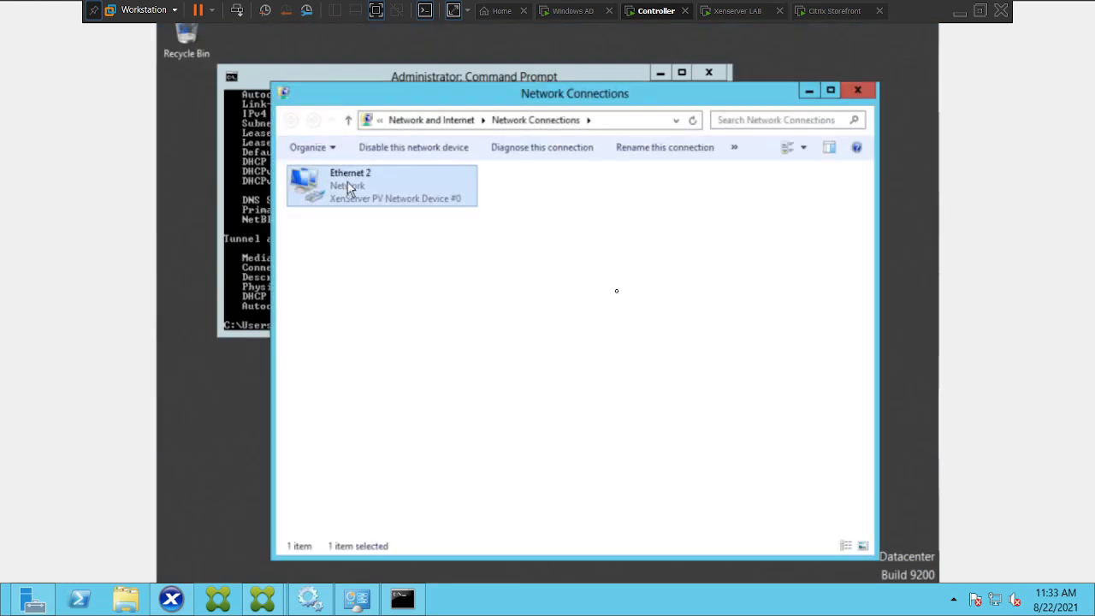
pyautogui.rightClick(348, 184)
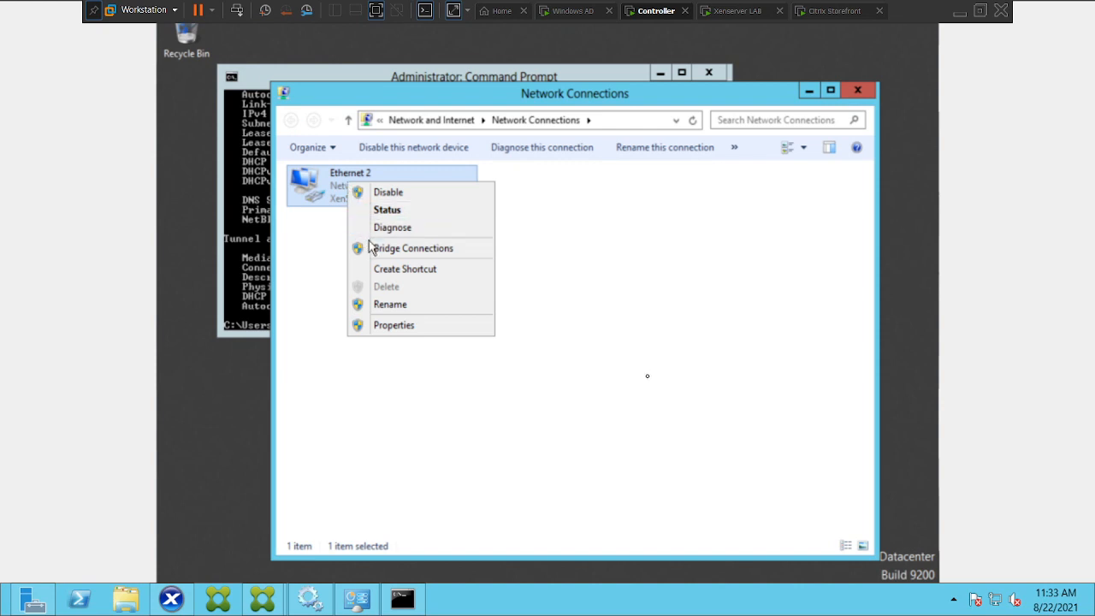
pyautogui.click(403, 328)
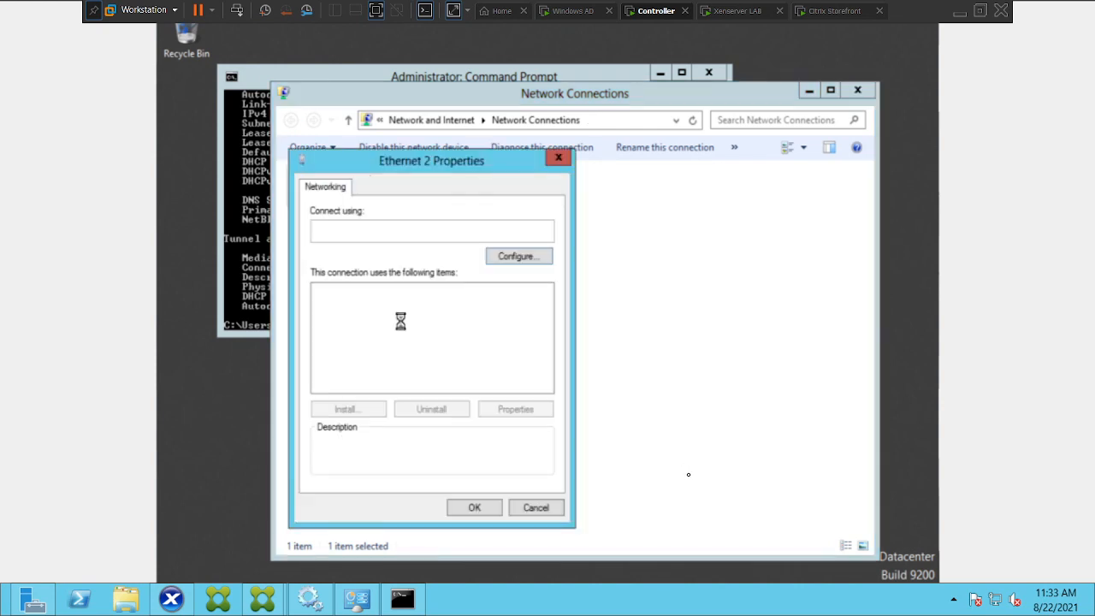
pyautogui.press('Escape')
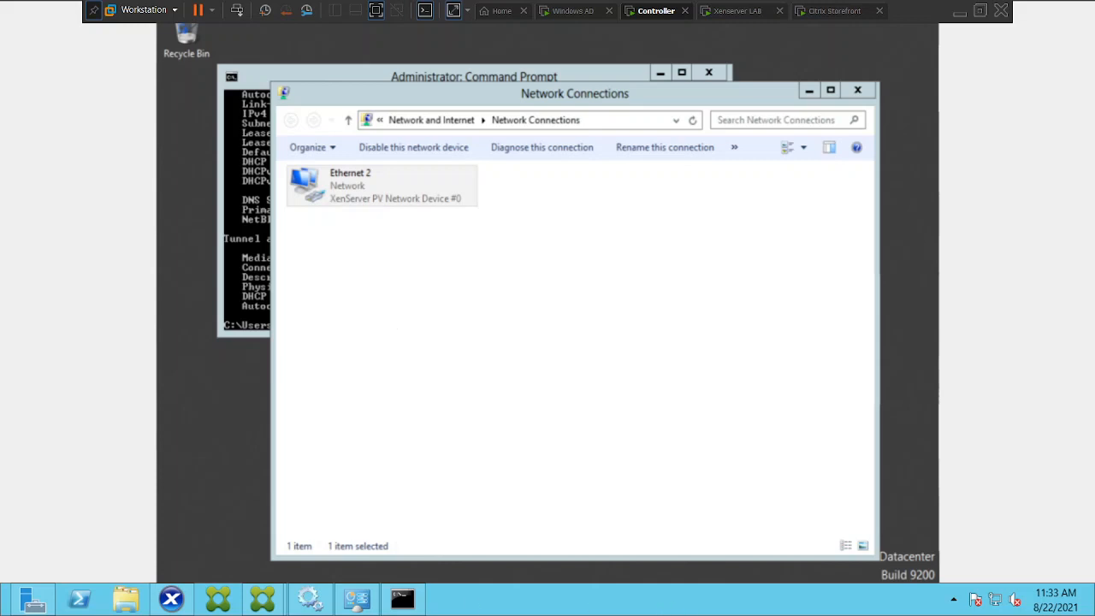
pyautogui.click(400, 602)
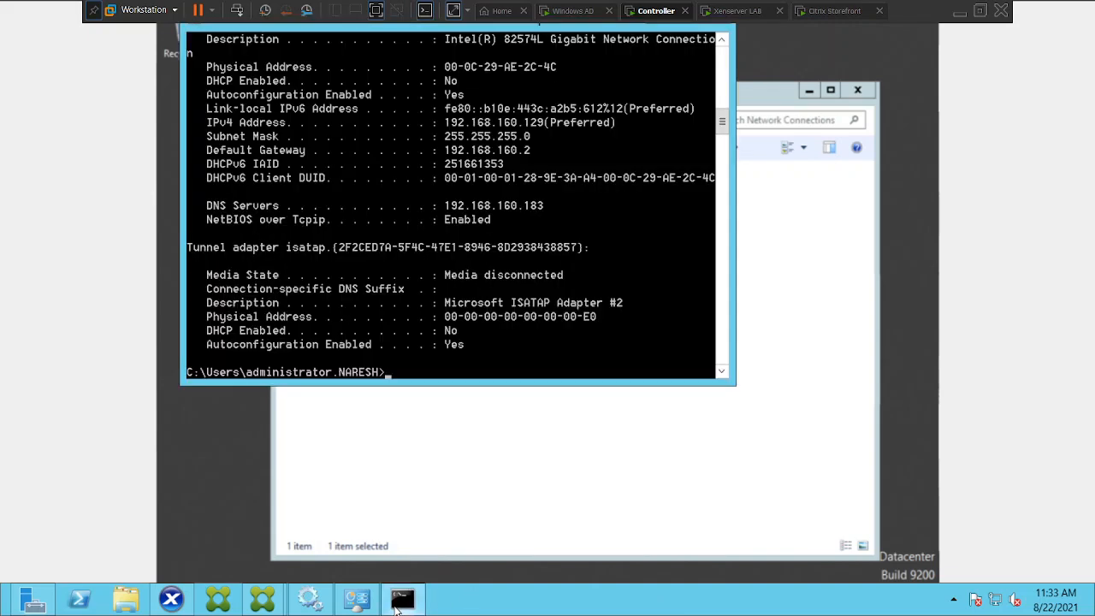
# Try to set VDI01's Ethernet 2 IPv4 DNS servers to 192.168.160.183 and 4.2.2.2.
pyautogui.click(397, 609)
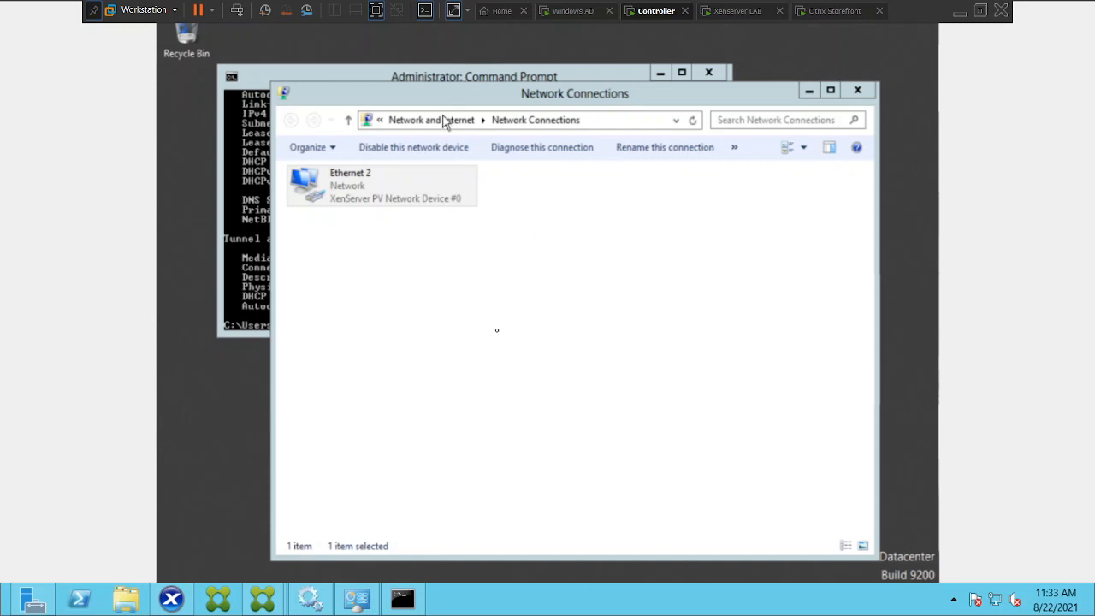
pyautogui.doubleClick(371, 194)
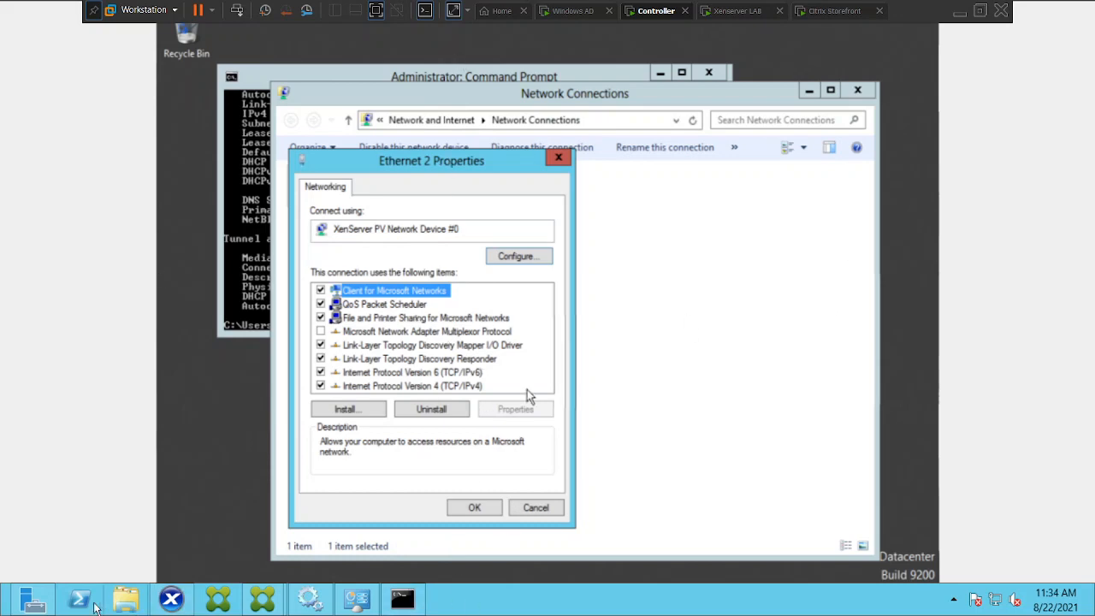
pyautogui.moveTo(52, 604)
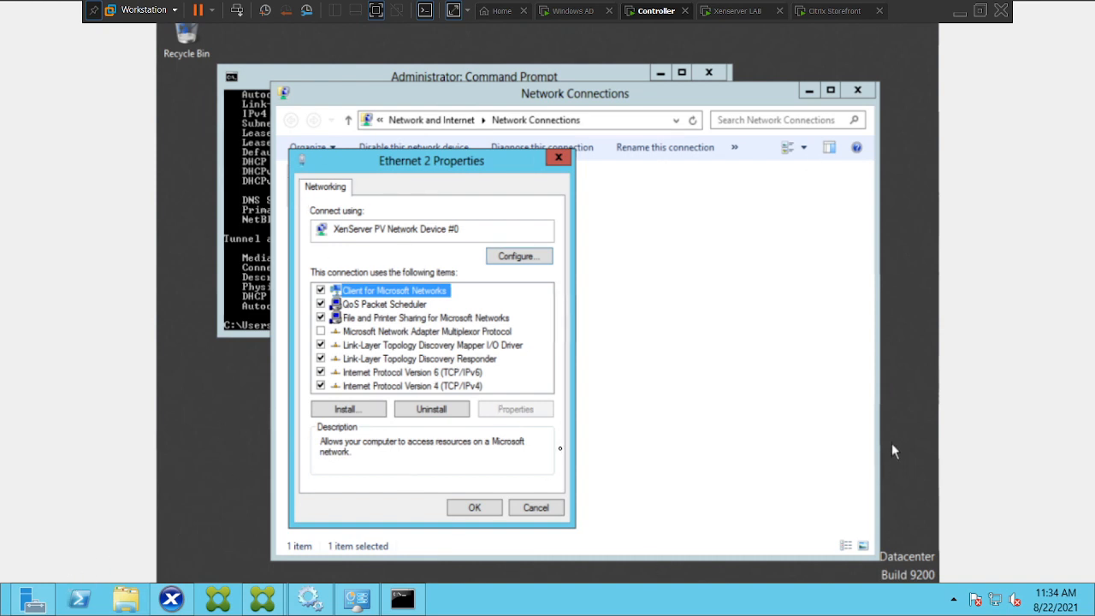
pyautogui.doubleClick(410, 385)
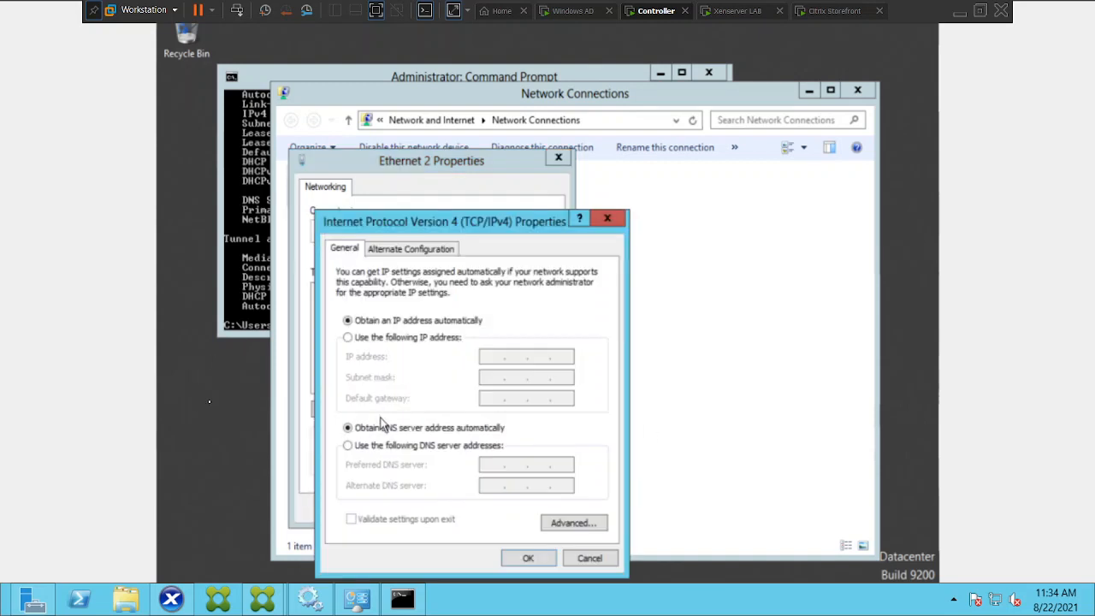
pyautogui.click(348, 446)
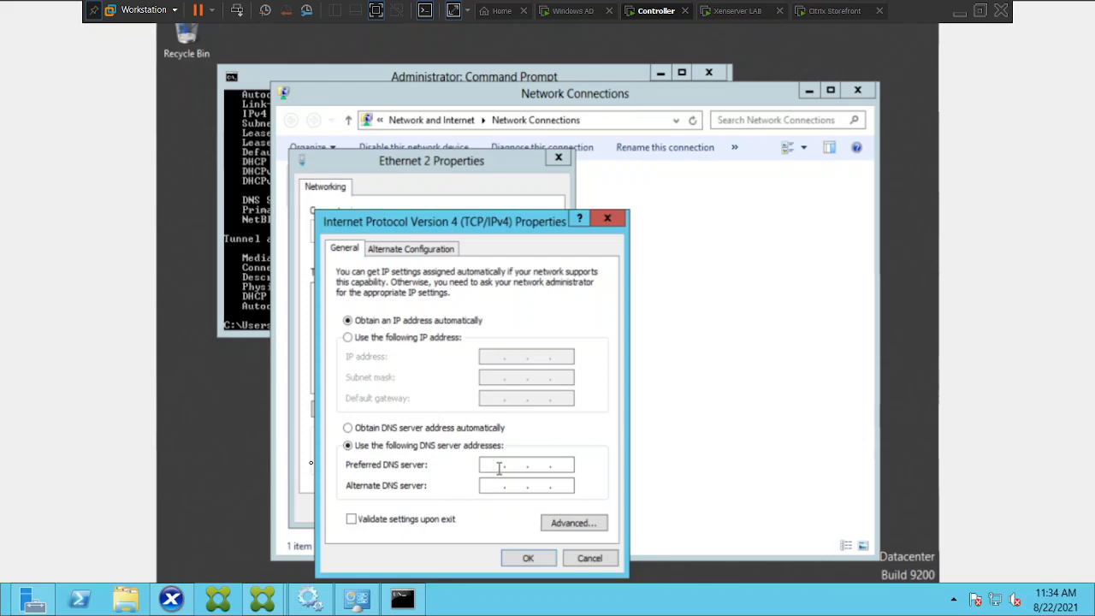
pyautogui.write('192.16')
pyautogui.write('8.1')
pyautogui.write('60 .')
pyautogui.write('183')
pyautogui.write('4.2')
pyautogui.write('.2')
pyautogui.write('.2')
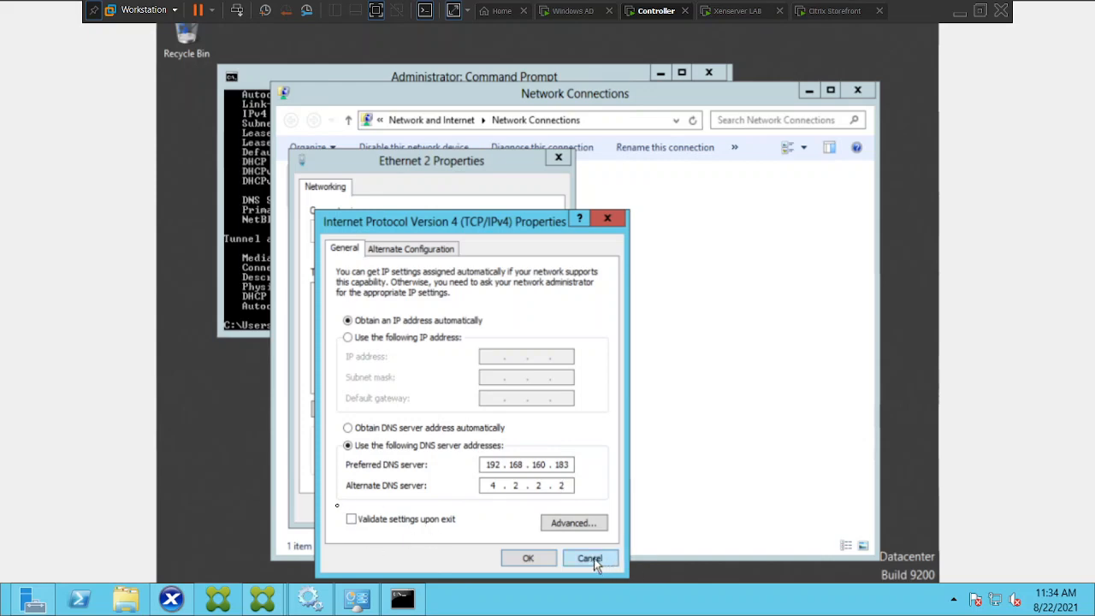
pyautogui.click(544, 563)
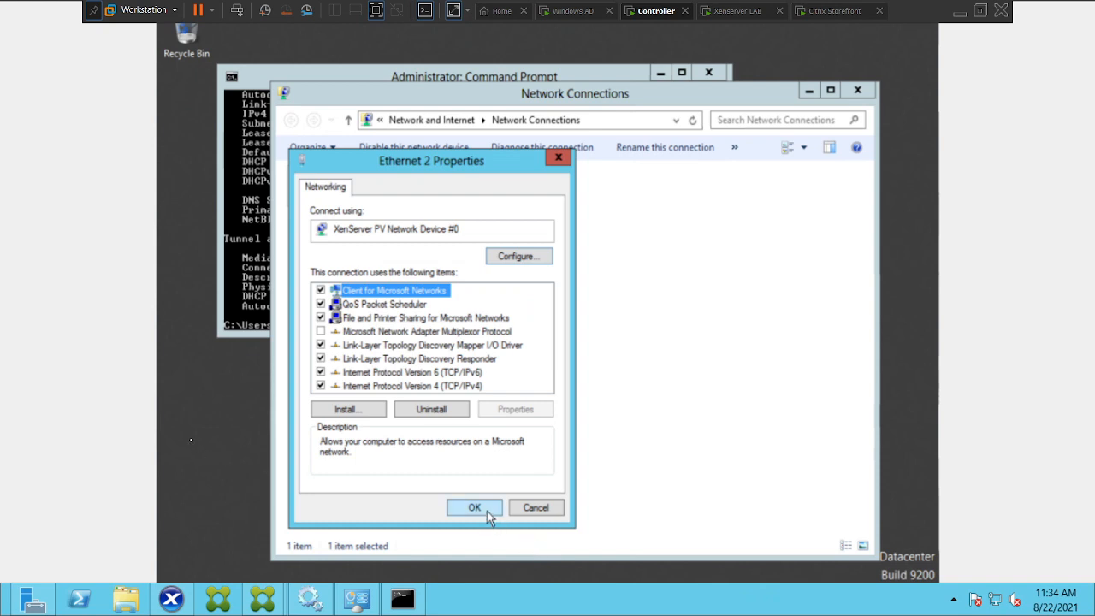
pyautogui.click(486, 510)
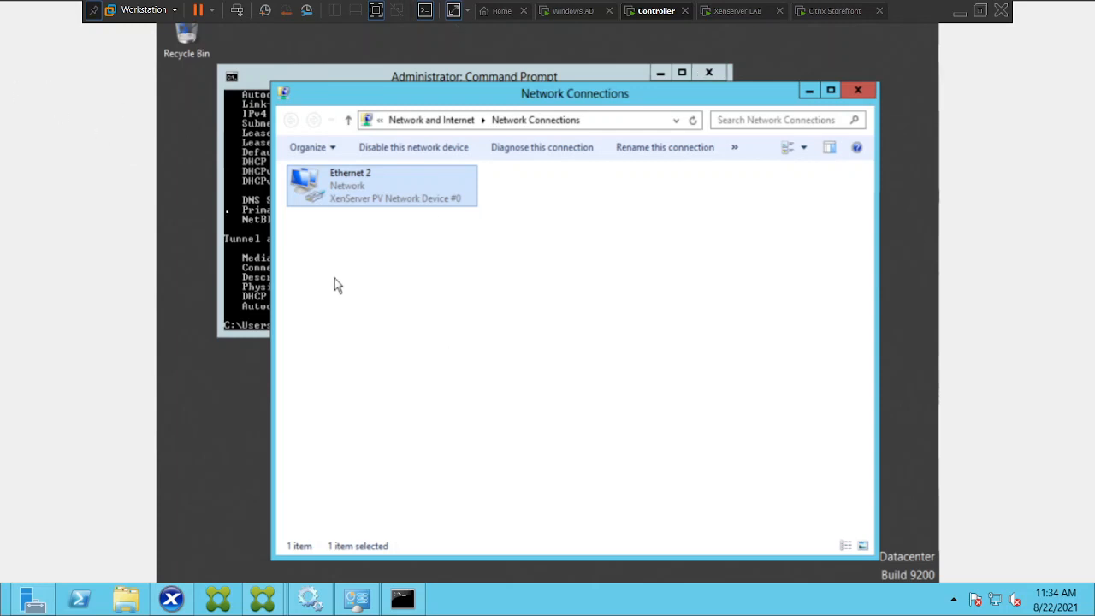
# Set Ethernet 2's IPv4 preferred DNS server to 192.168.160.183 and alternate DNS server to 4.2.2.2, and apply.
pyautogui.rightClick(370, 198)
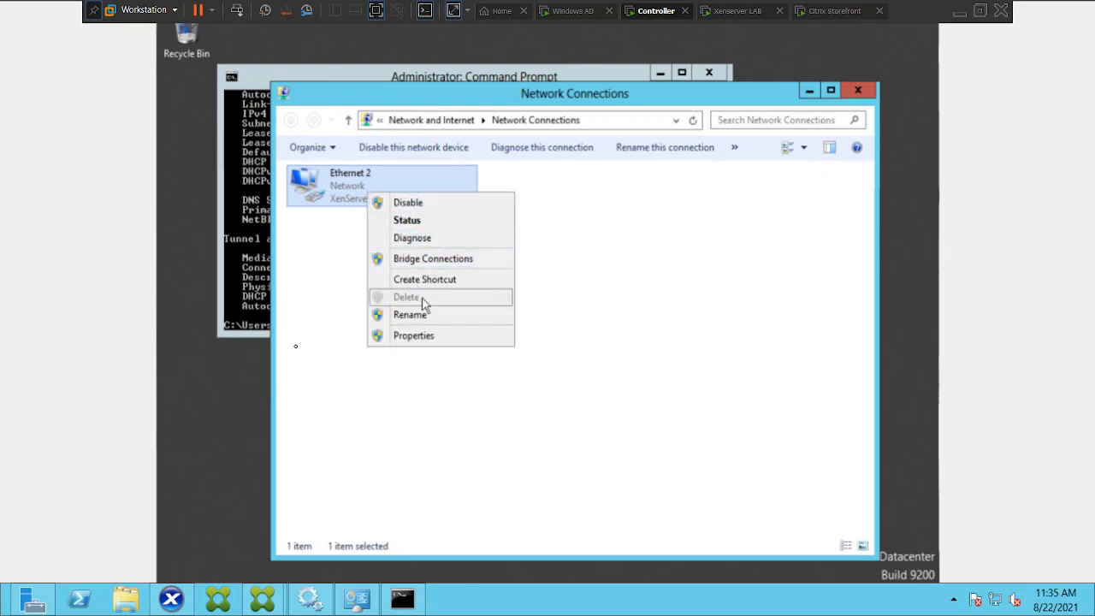
pyautogui.click(430, 335)
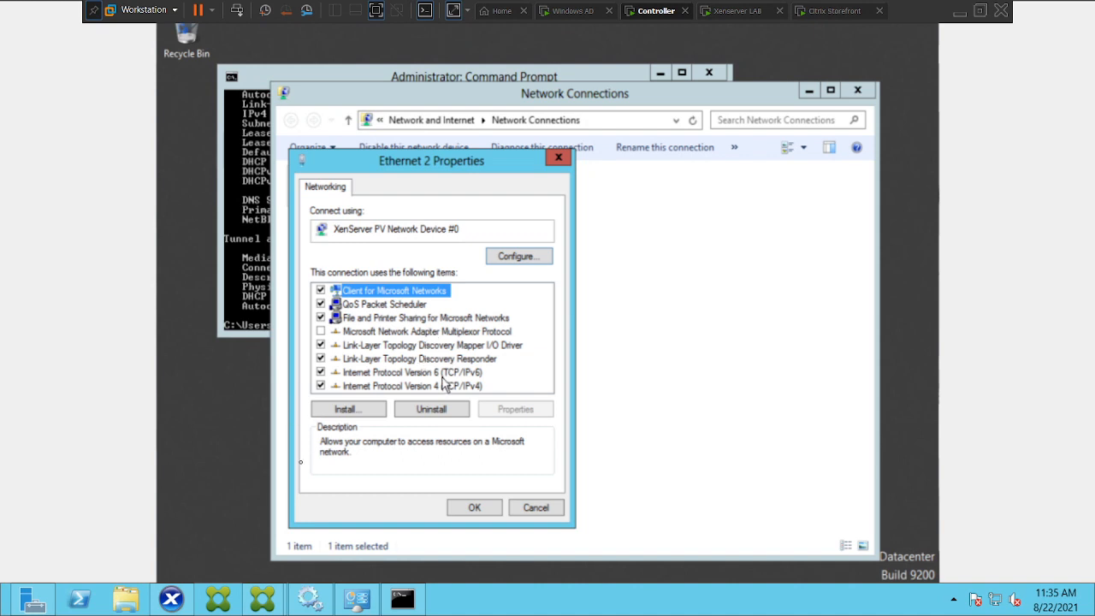
pyautogui.doubleClick(443, 385)
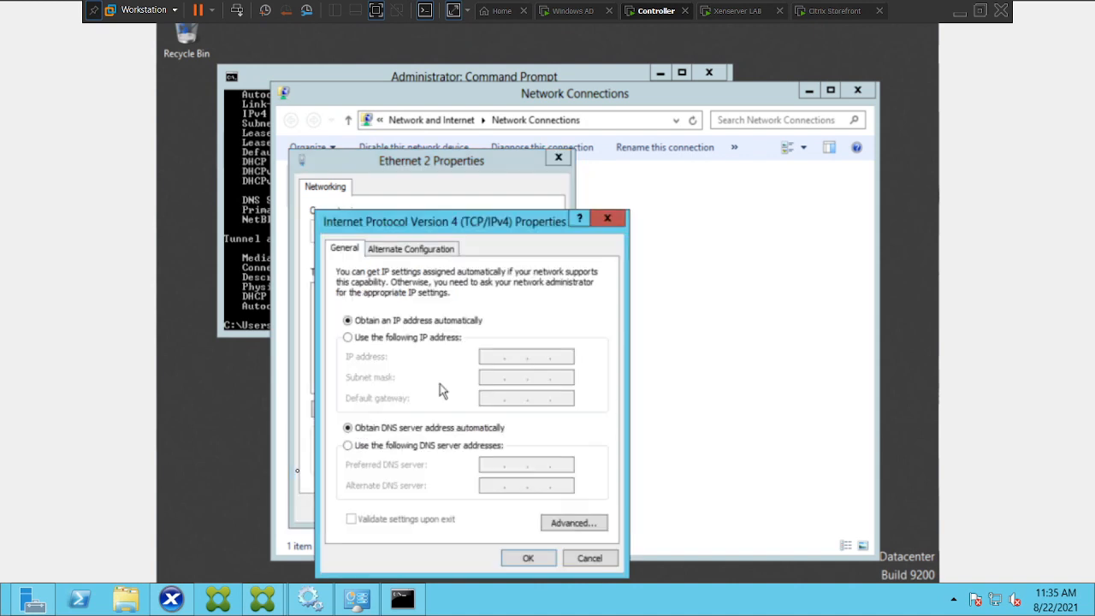
pyautogui.click(350, 450)
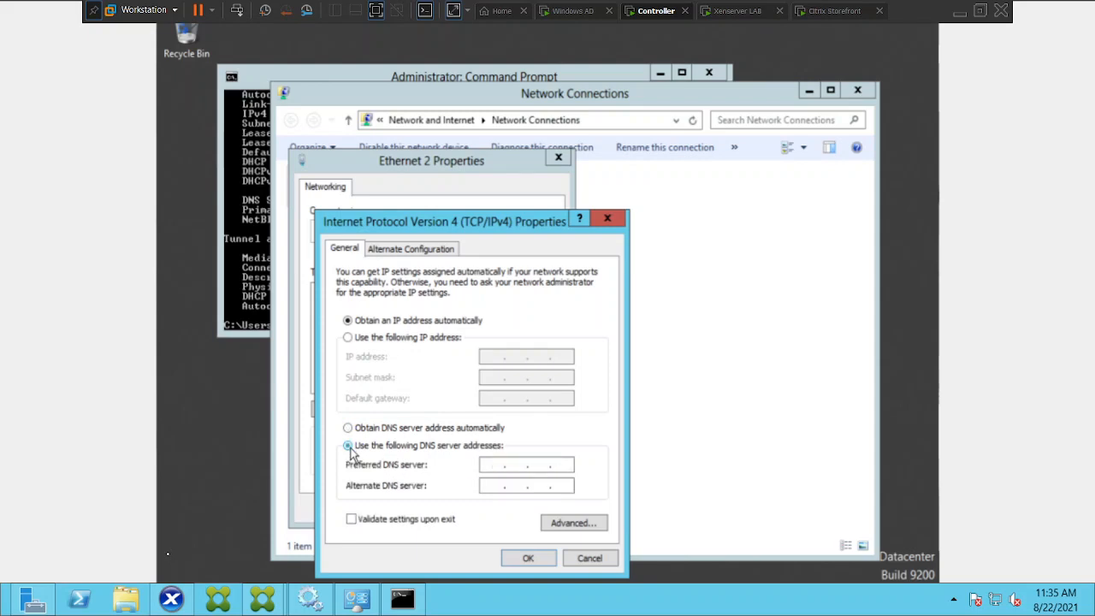
pyautogui.write('192 . 168 . 160 . 183')
pyautogui.press('Tab')
pyautogui.write('4 . 2 . 2 . ')
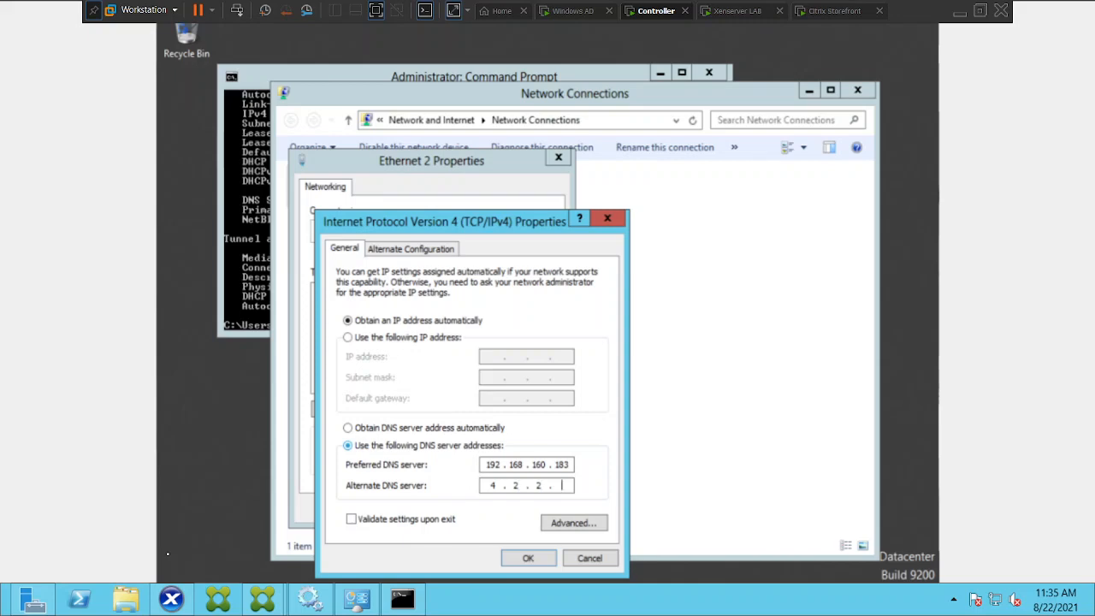
pyautogui.write('2')
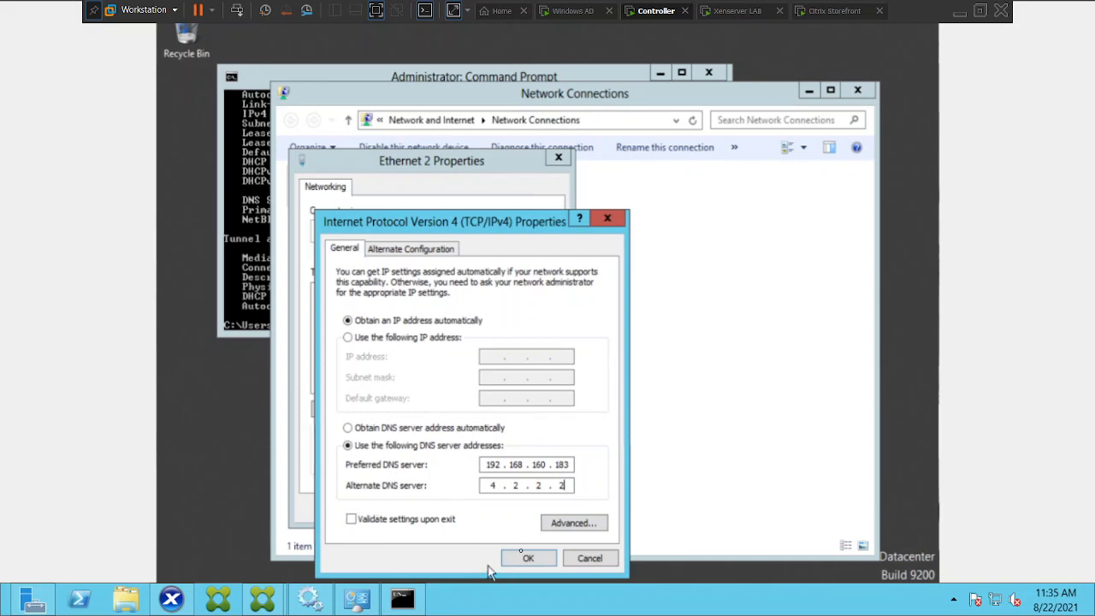
pyautogui.click(513, 562)
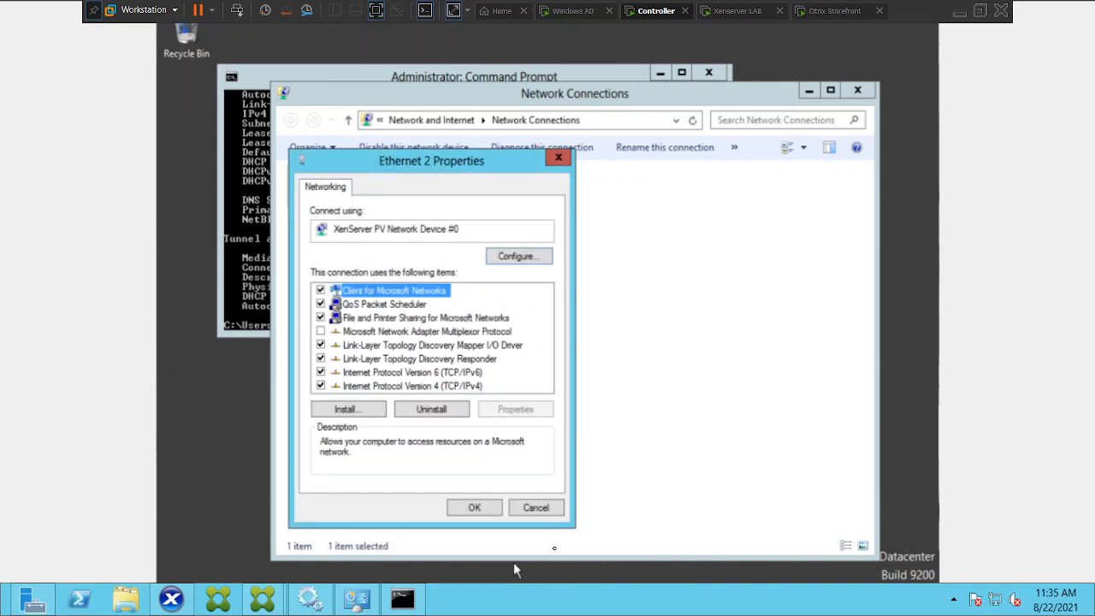
pyautogui.click(475, 511)
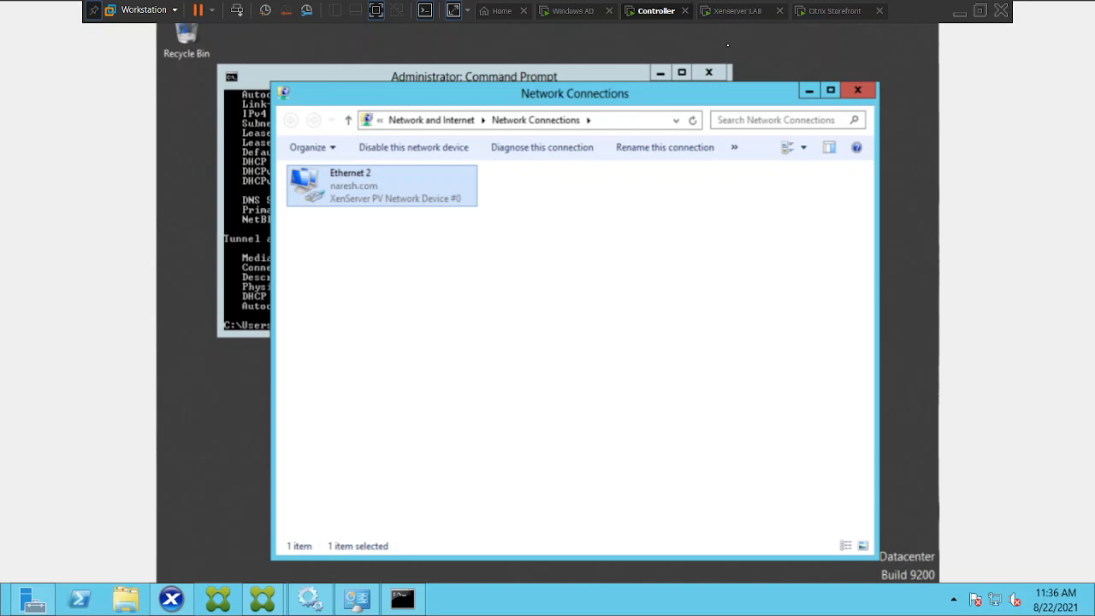
# Minimize Network Connections and rerun ipconfig /all in VDI01's Command Prompt.
pyautogui.moveTo(937, 72)
pyautogui.click(809, 91)
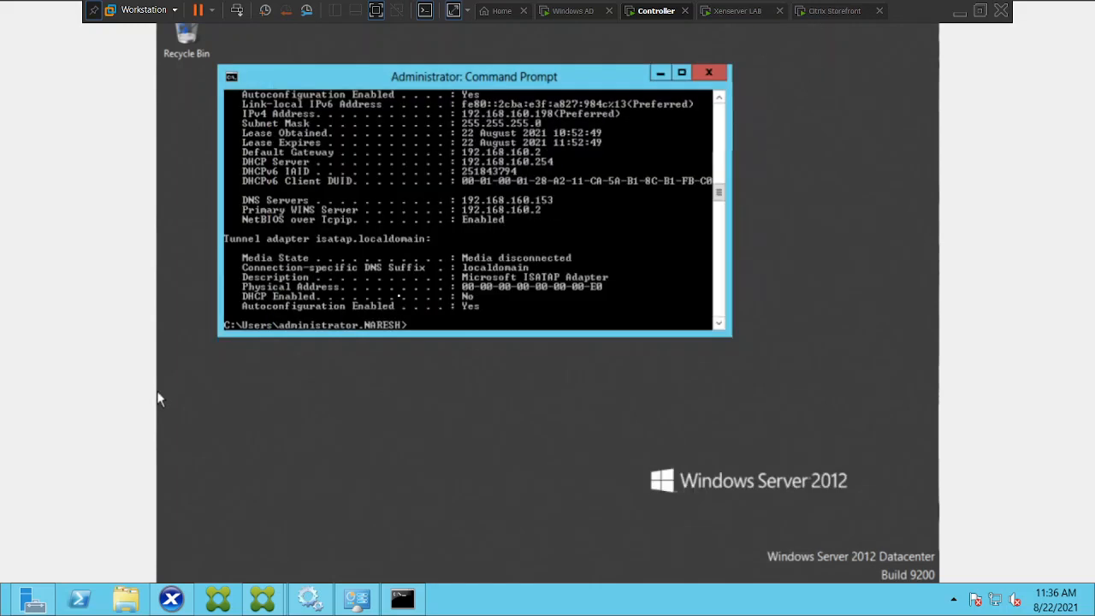
pyautogui.press('Up')
pyautogui.press('Return')
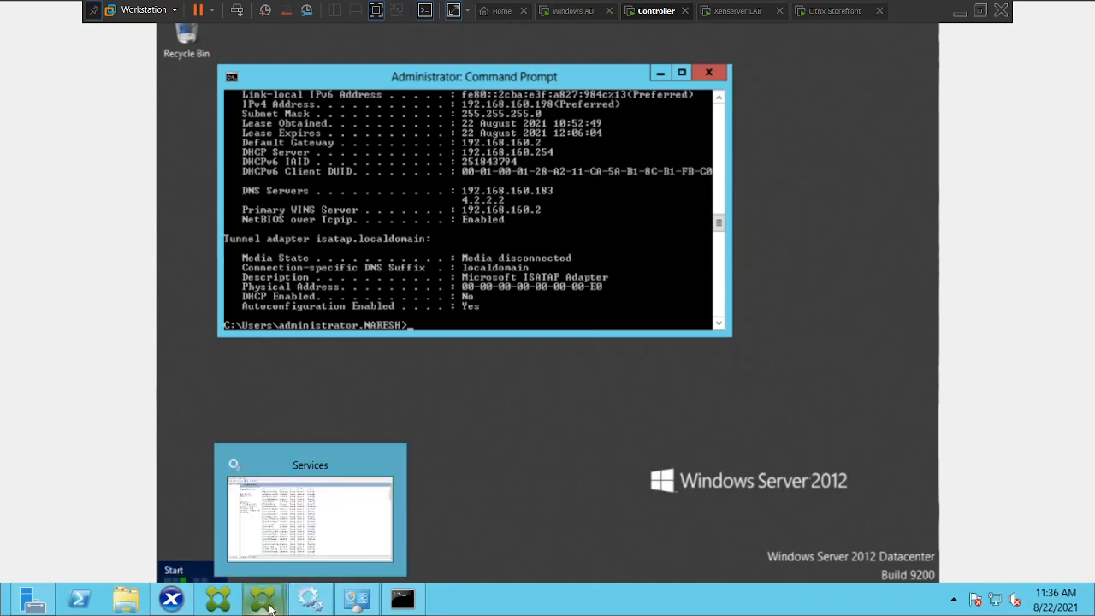
# Switch to Citrix Studio and refresh VDI01's machine list.
pyautogui.moveTo(265, 607)
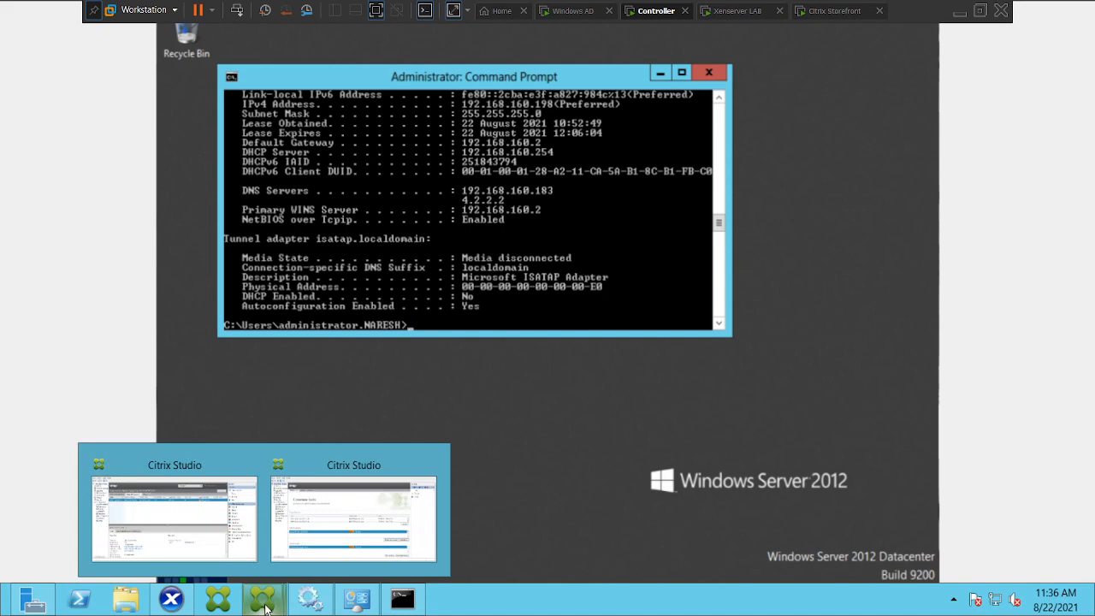
pyautogui.click(183, 525)
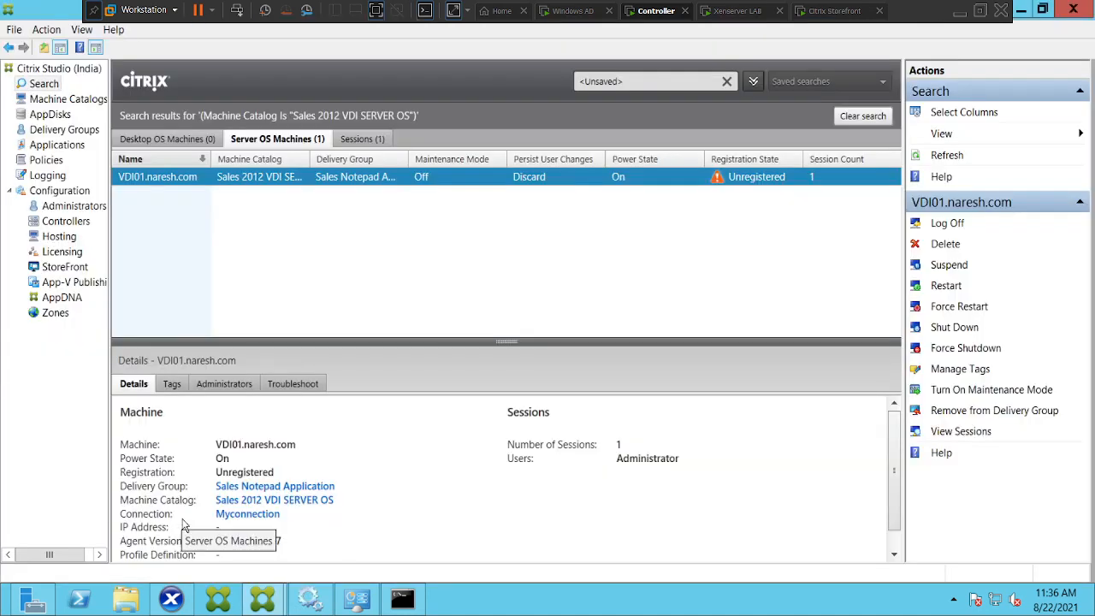
pyautogui.click(951, 157)
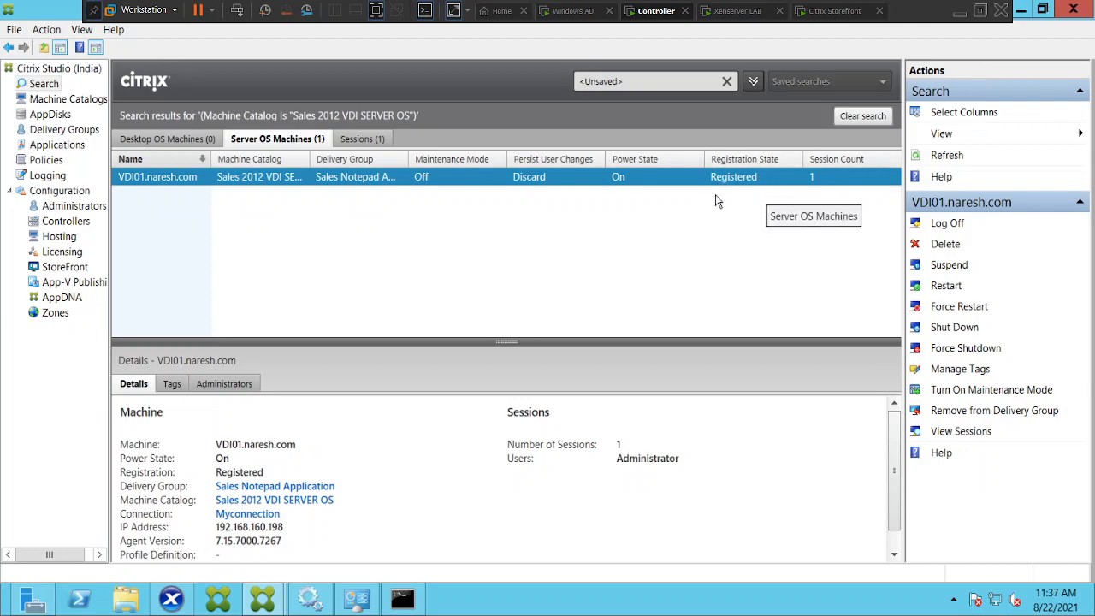
# Switch to the Citrix Storefront VM and reopen the StoreFront logon page.
pyautogui.click(830, 11)
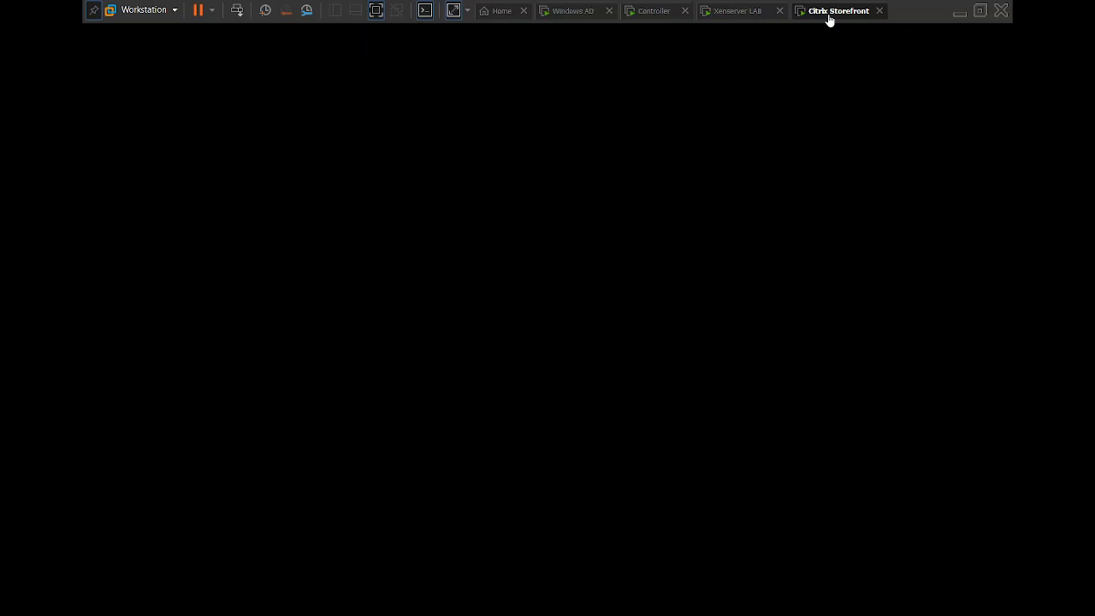
pyautogui.click(568, 264)
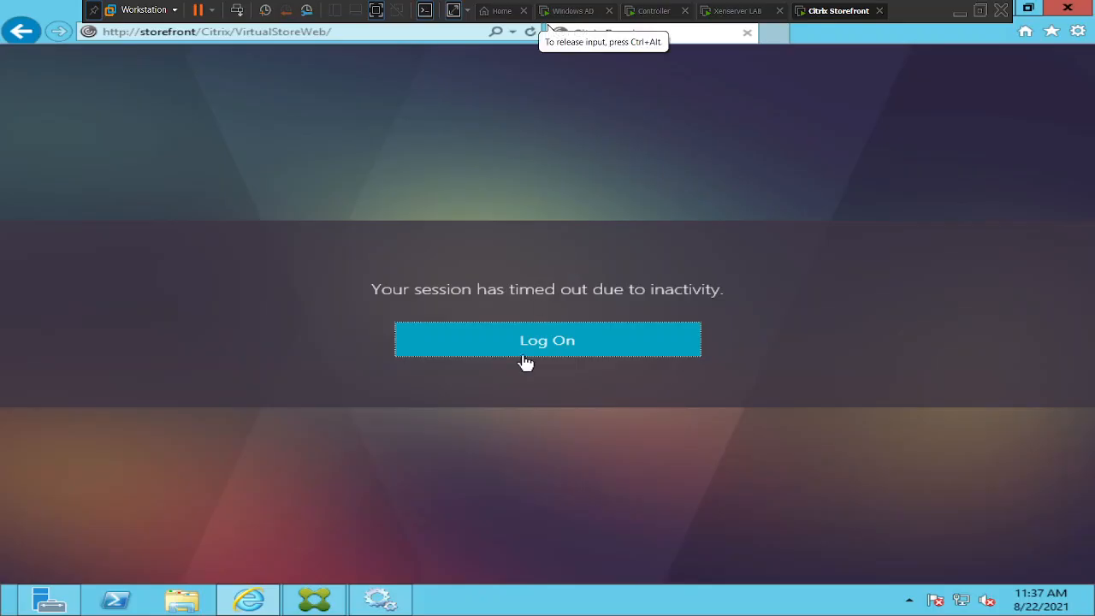
pyautogui.click(551, 352)
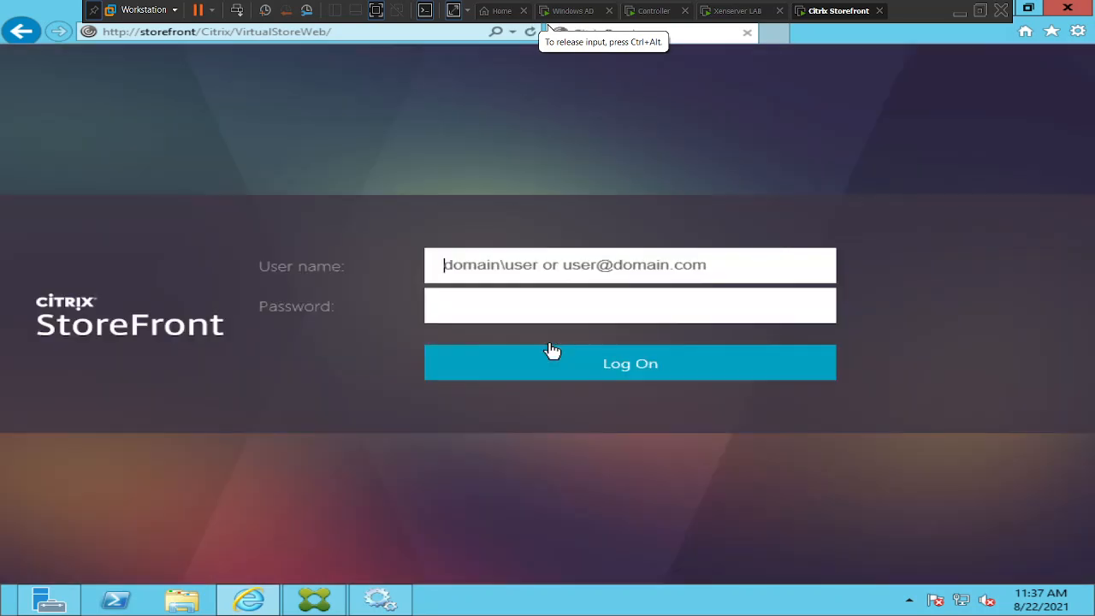
# Log on to StoreFront with the domain administrator user name and the account password.
pyautogui.click(494, 264)
pyautogui.write('na')
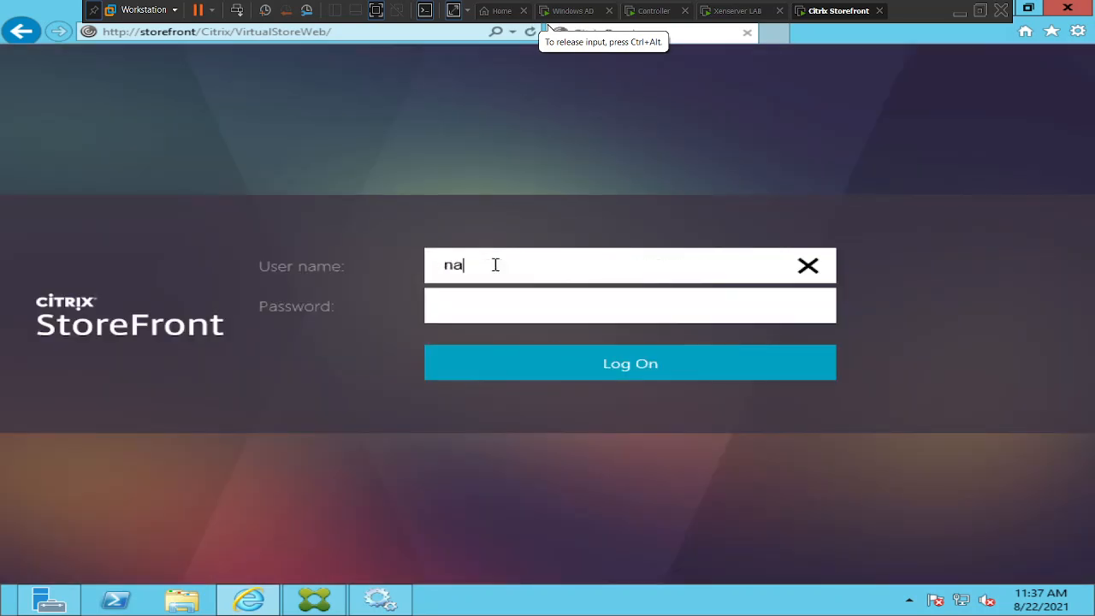
pyautogui.write('resh.com')
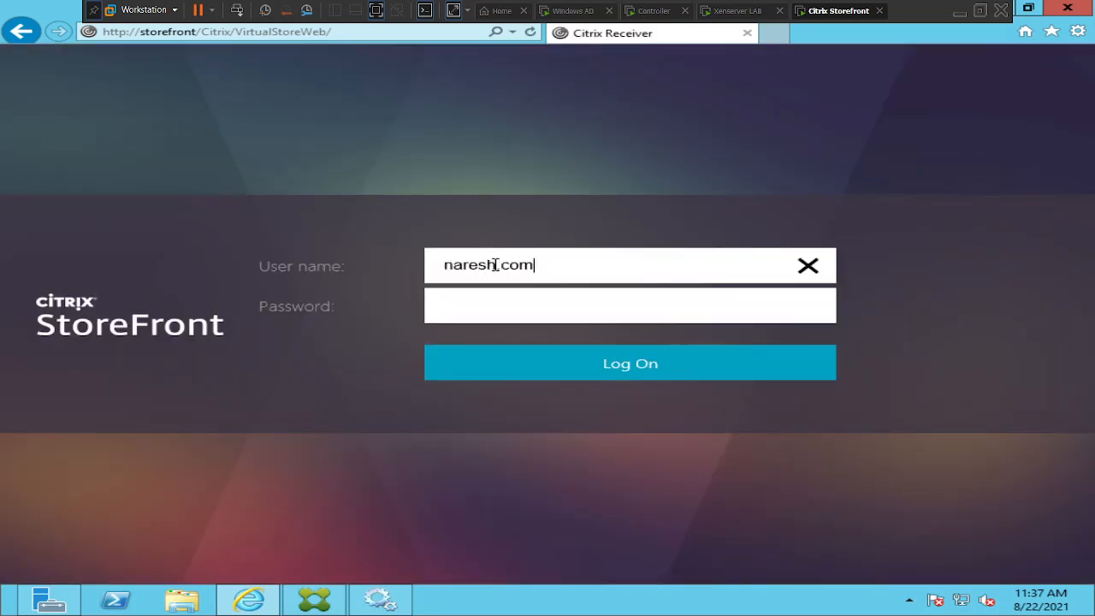
pyautogui.write('\\administrator')
pyautogui.press('Tab')
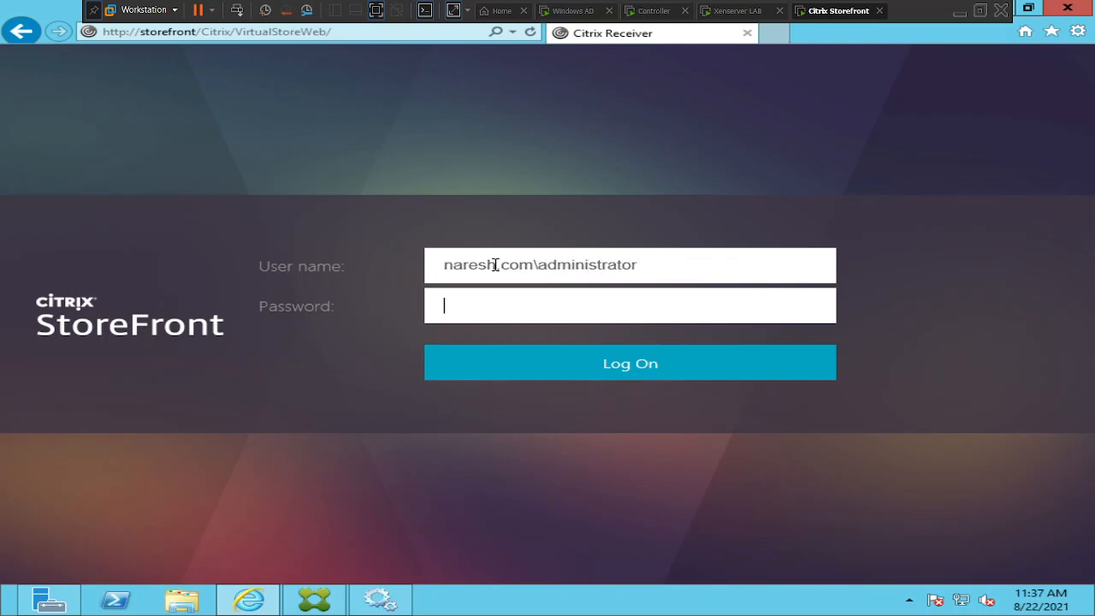
pyautogui.write('P@ssw0rd1')
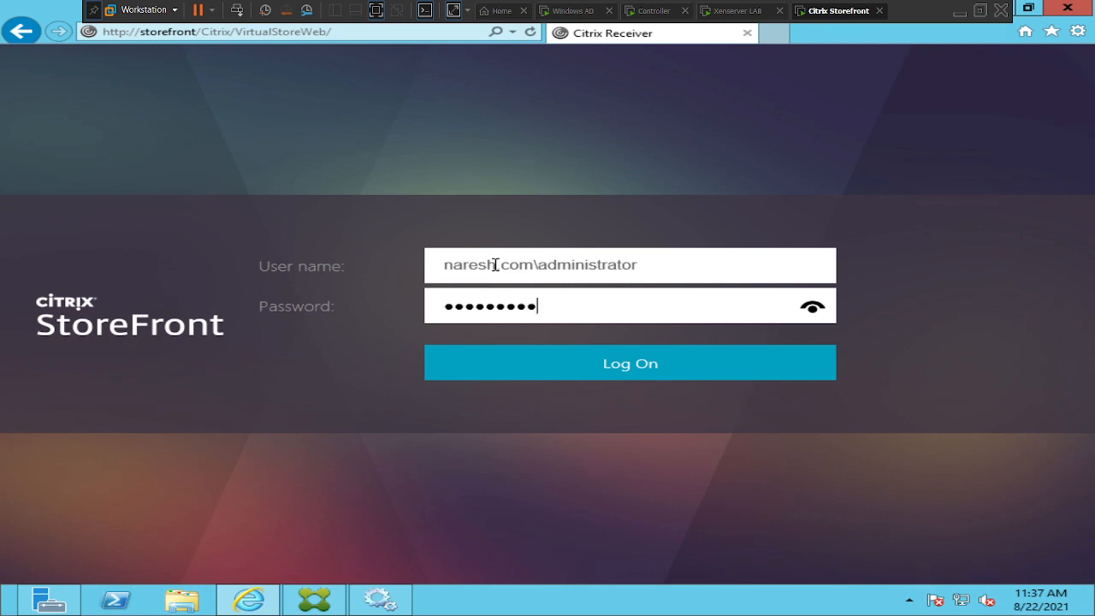
pyautogui.write('23456')
pyautogui.click(572, 366)
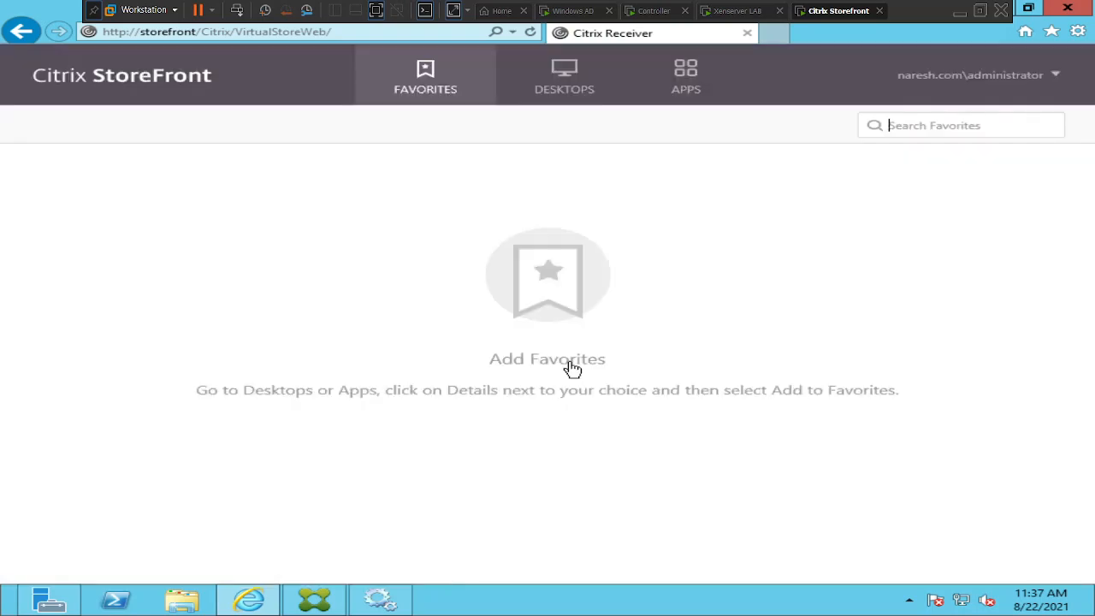
# Launch the Notepad desktop from Desktops and open its Desktop tile.
pyautogui.click(568, 98)
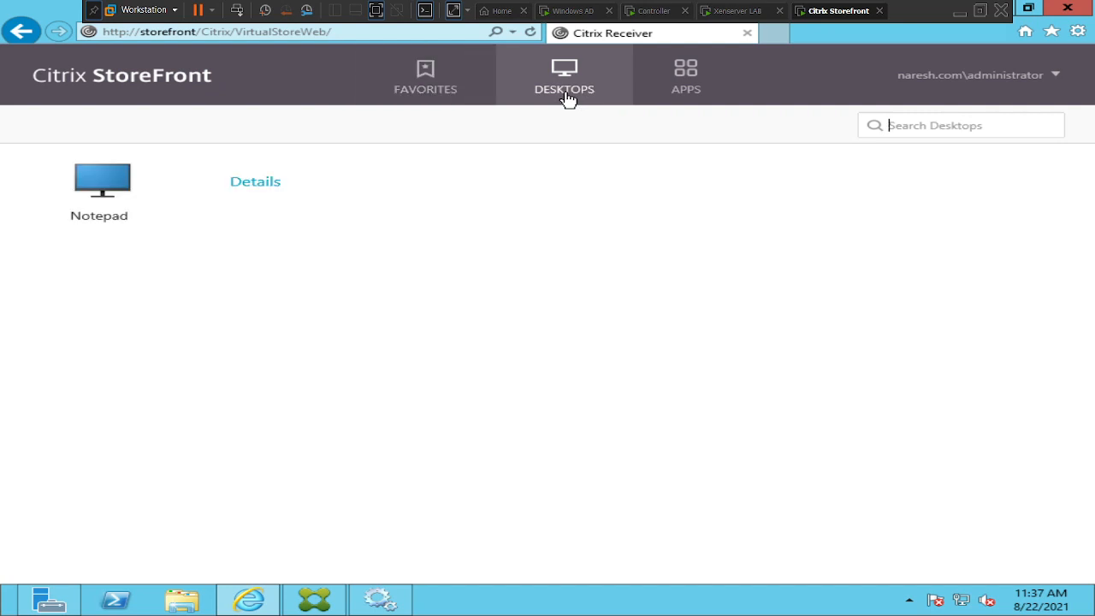
pyautogui.click(102, 187)
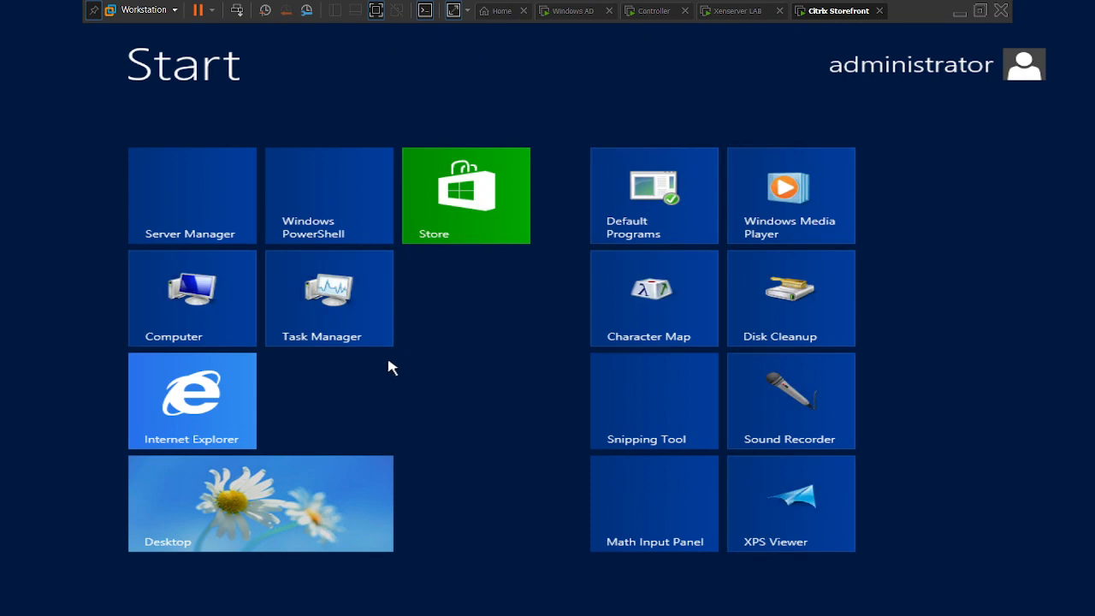
pyautogui.click(291, 499)
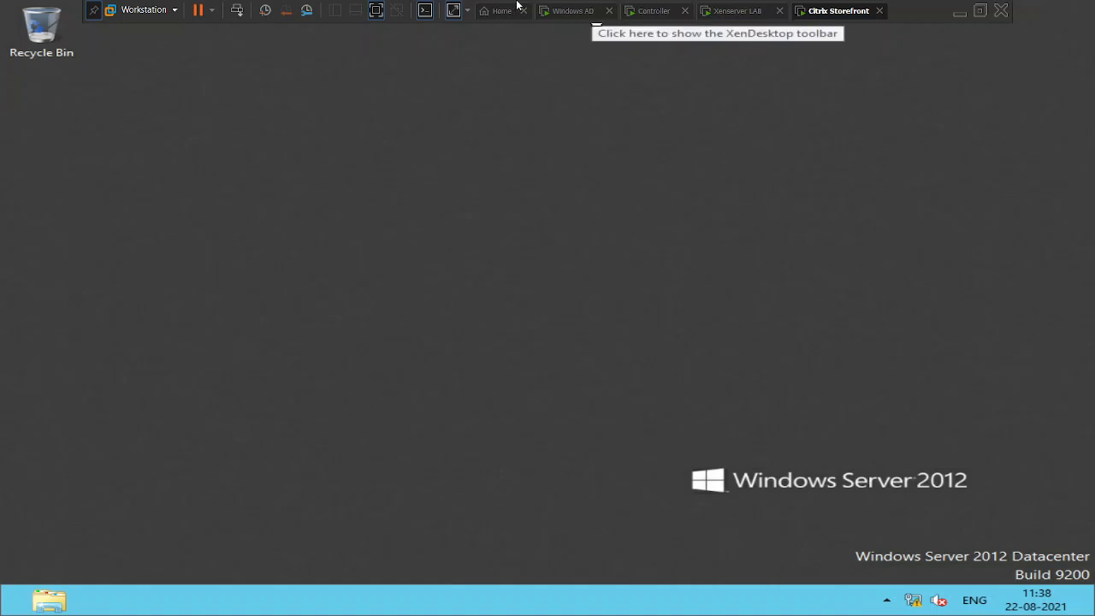
pyautogui.click(959, 12)
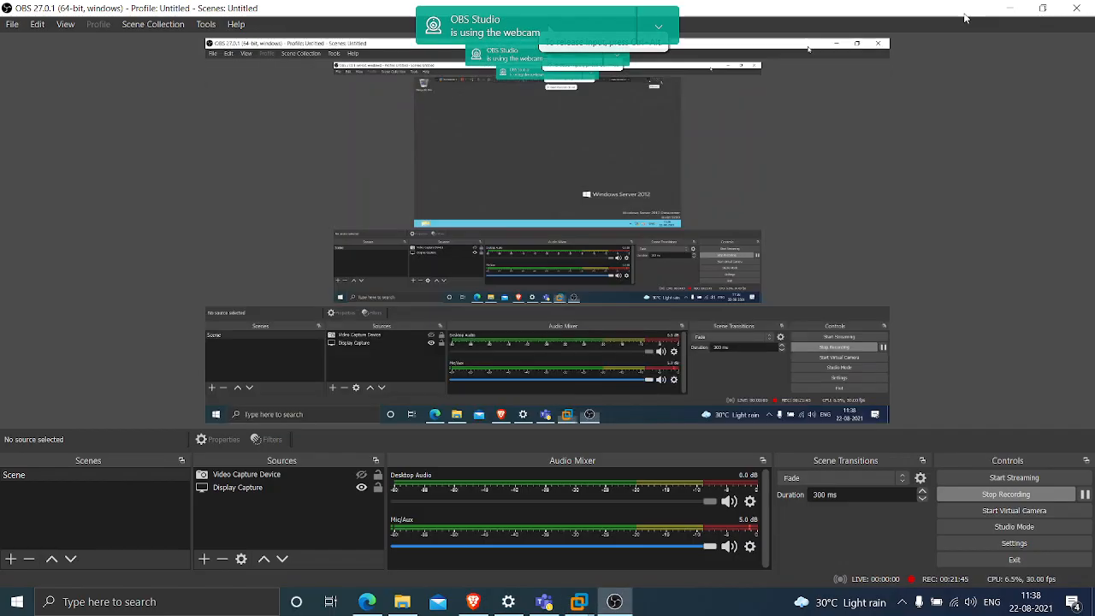